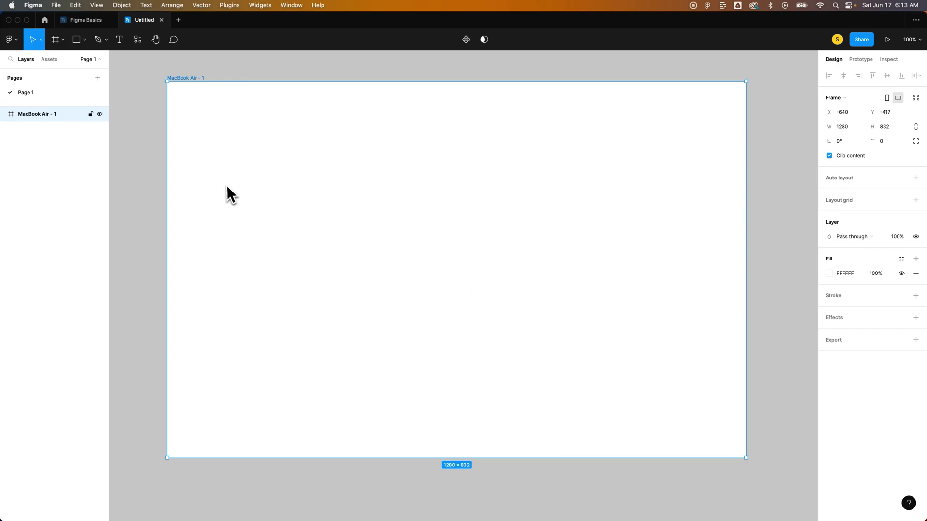
- Resize the new frame beside MacBook Air - 1 to 300 × 100 and rename it 'Button'
{"action": "left_click_drag", "start_coordinate": [146, 182], "coordinate": [650, 221]}
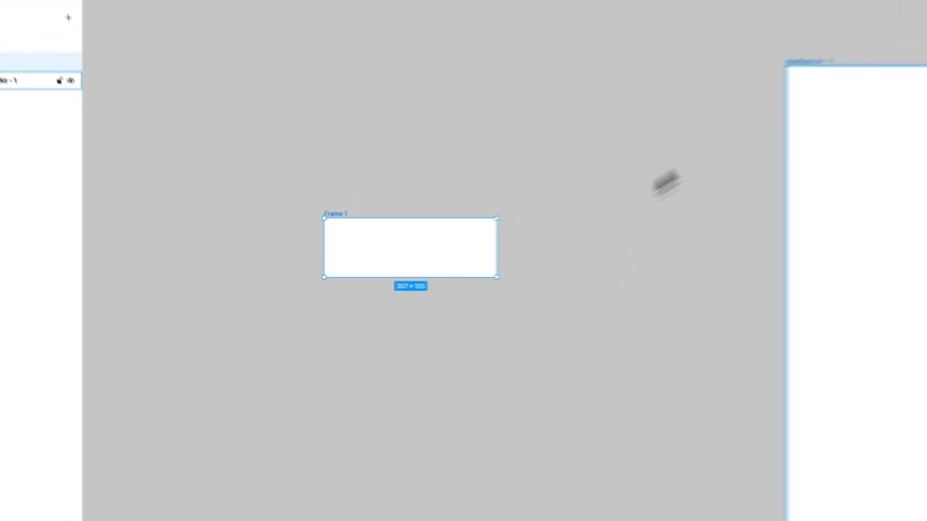
{"action": "left_click", "coordinate": [847, 123]}
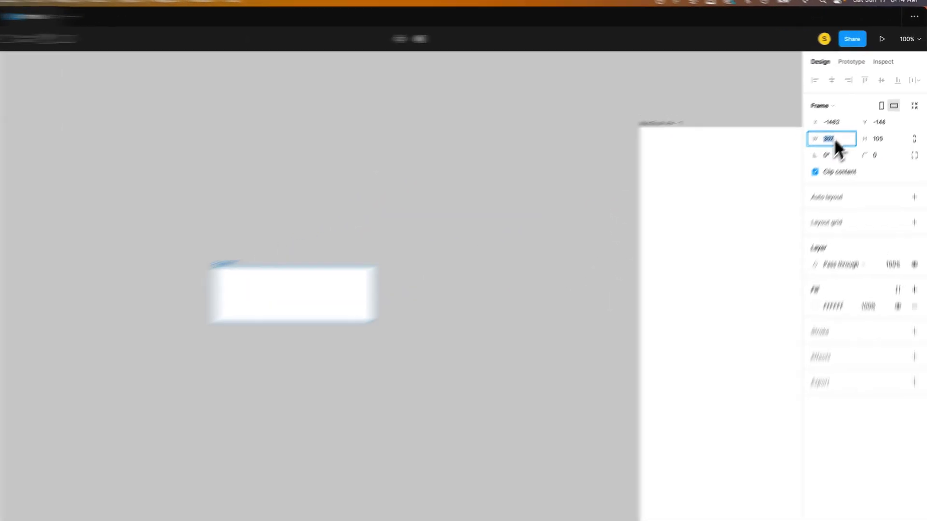
{"action": "type", "text": "300"}
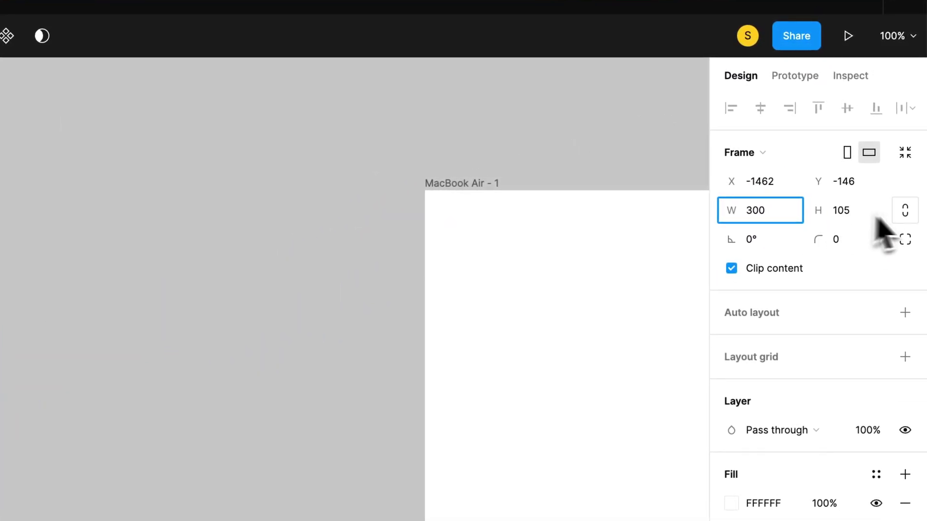
{"action": "left_click", "coordinate": [858, 209]}
{"action": "key", "text": "BackSpace"}
{"action": "type", "text": "100"}
{"action": "key", "text": "Return"}
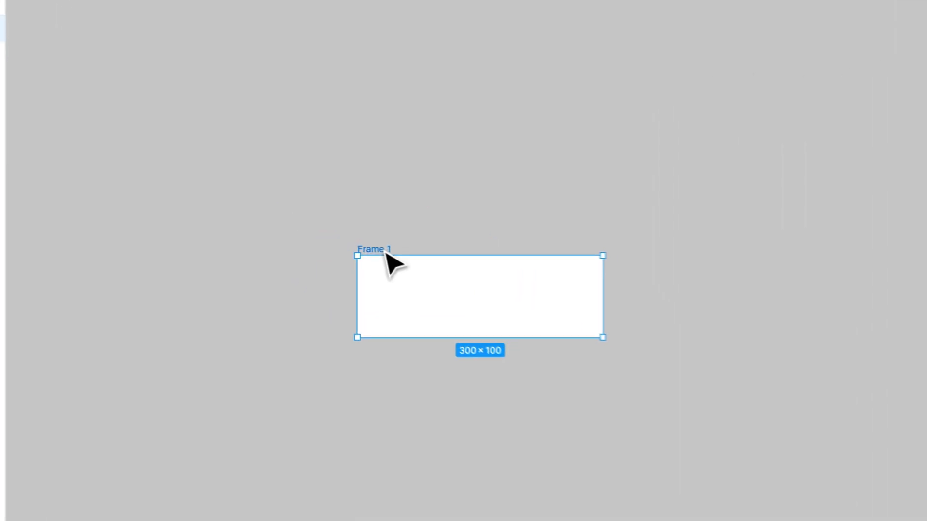
{"action": "double_click", "coordinate": [317, 236]}
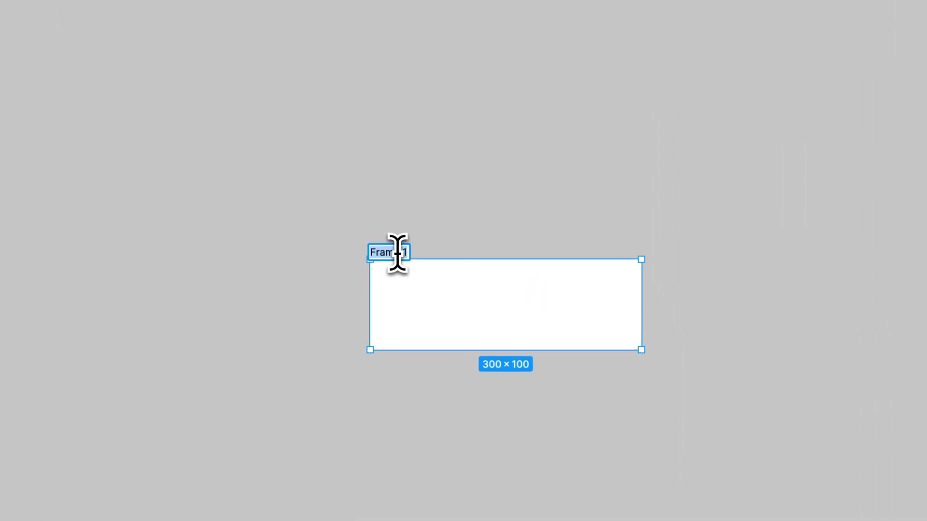
{"action": "type", "text": "Button"}
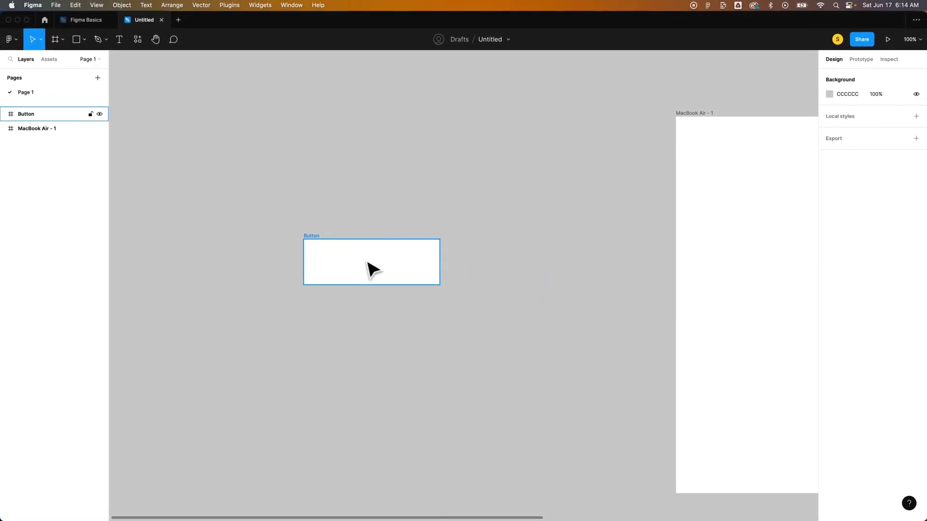
- Add a 'Button' text label in the frame, styled Bold at font size 30
{"action": "key", "text": "t"}
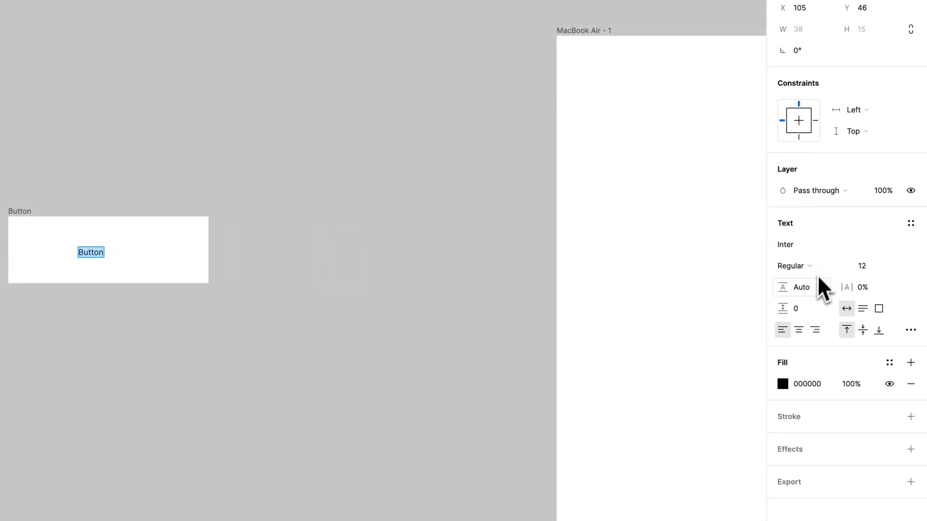
{"action": "left_click", "coordinate": [813, 270]}
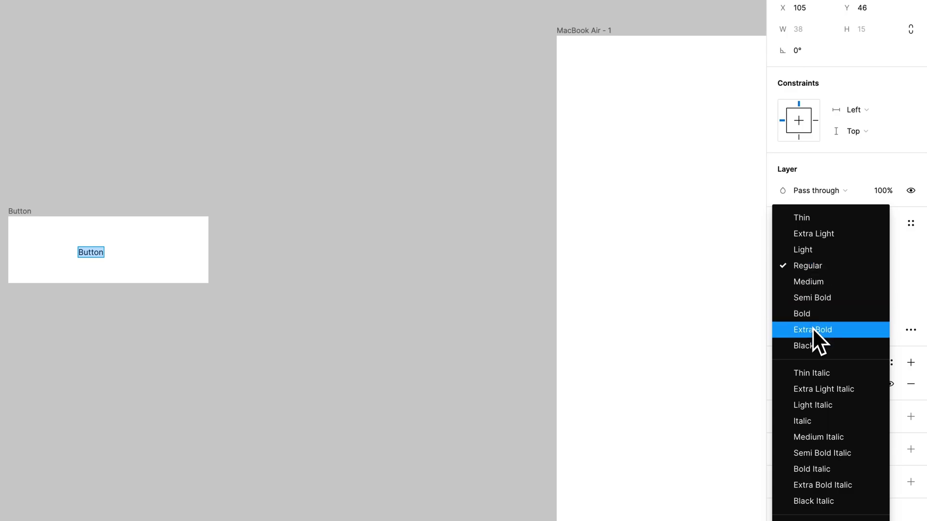
{"action": "left_click", "coordinate": [816, 314]}
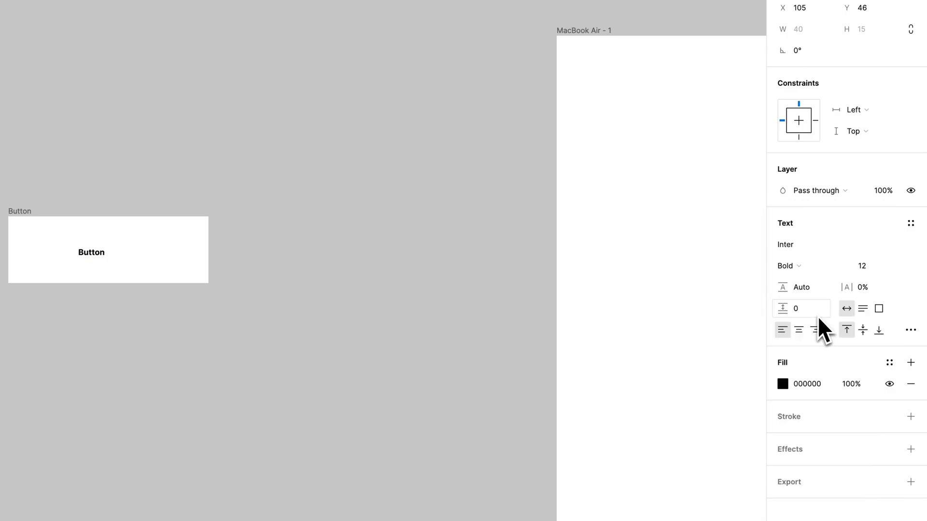
{"action": "left_click", "coordinate": [868, 270]}
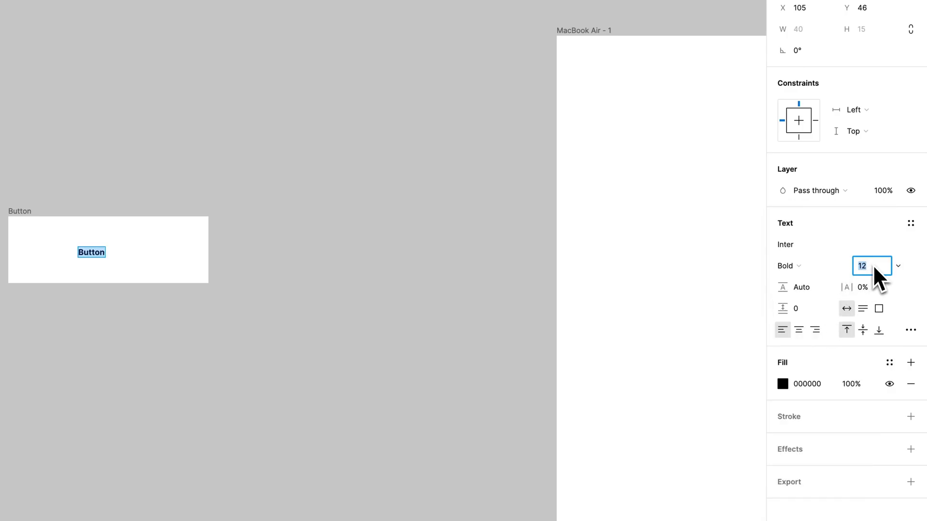
{"action": "key", "text": "Return"}
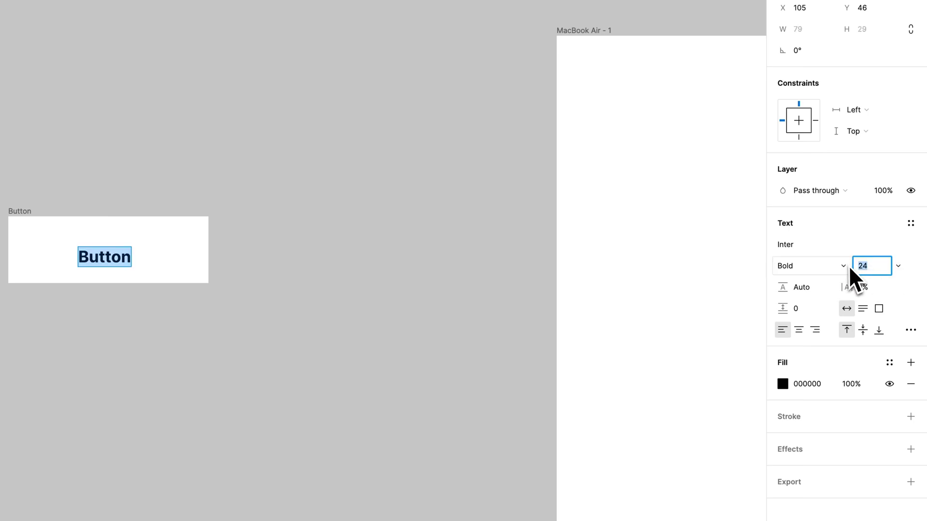
{"action": "type", "text": "30"}
{"action": "key", "text": "Return"}
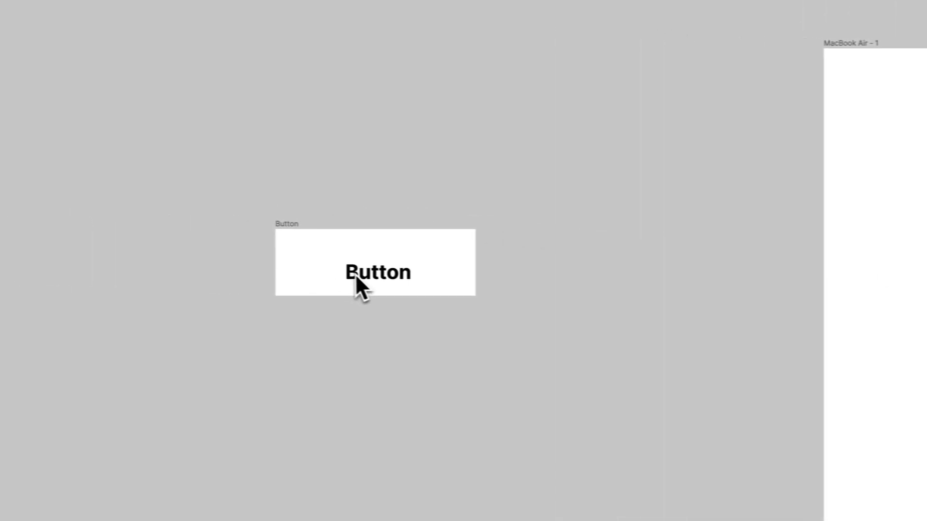
{"action": "key", "text": "Escape"}
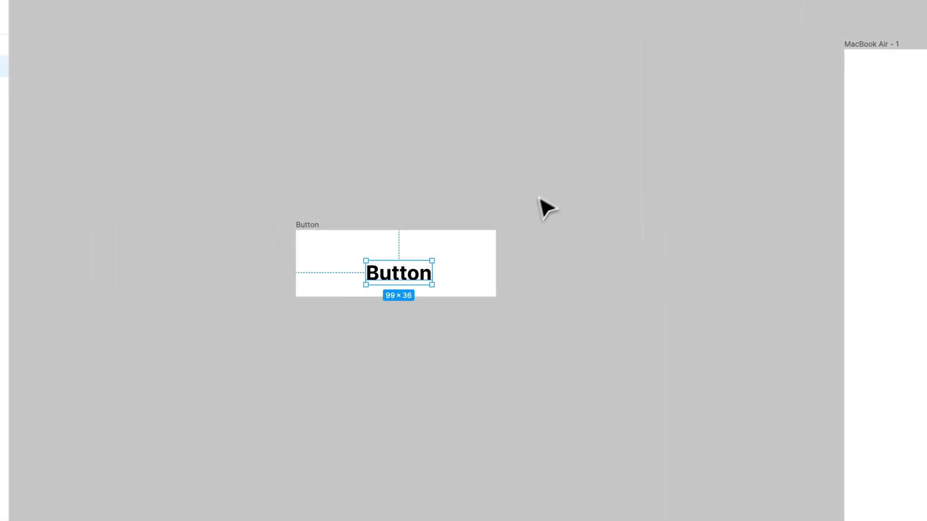
- Select the Button frame and then the label text nested inside it
{"action": "left_click_drag", "start_coordinate": [549, 185], "coordinate": [300, 342]}
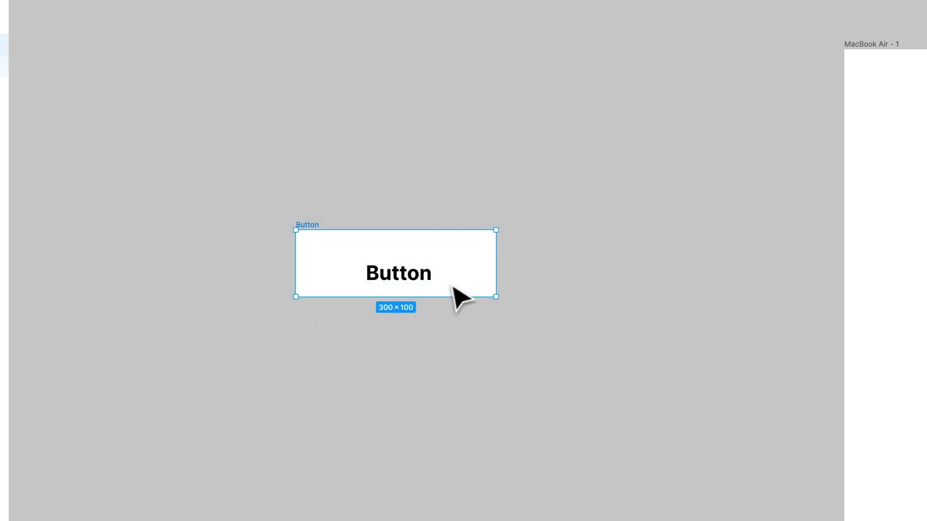
{"action": "left_click", "coordinate": [425, 273]}
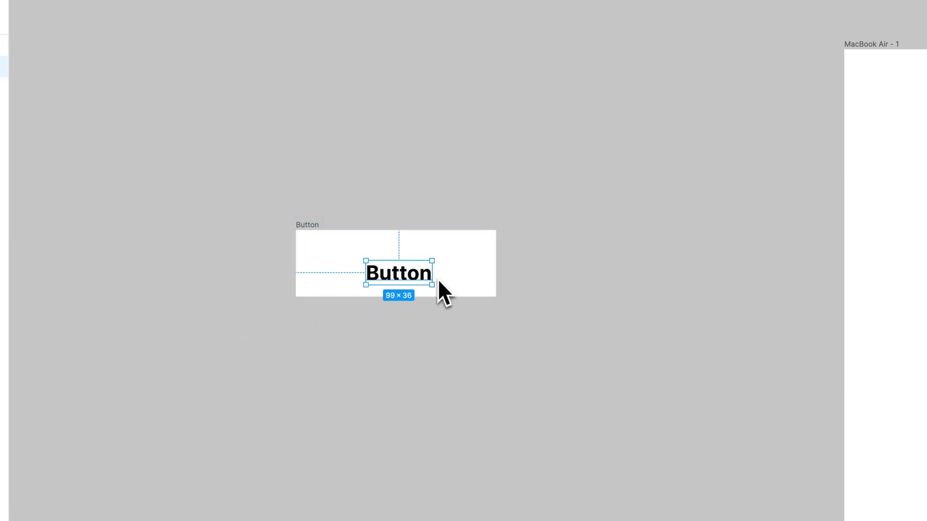
{"action": "left_click", "coordinate": [461, 253]}
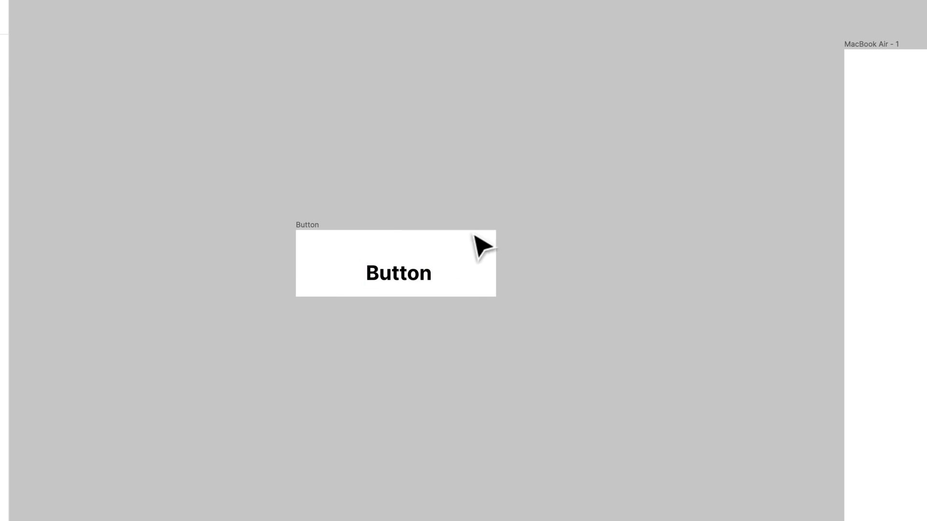
{"action": "left_click", "coordinate": [321, 229]}
{"action": "left_click", "coordinate": [393, 273]}
- Add horizontal auto layout to the Button frame, centre the label, and resize it to 242 × 78
{"action": "left_click_drag", "start_coordinate": [551, 187], "coordinate": [273, 315]}
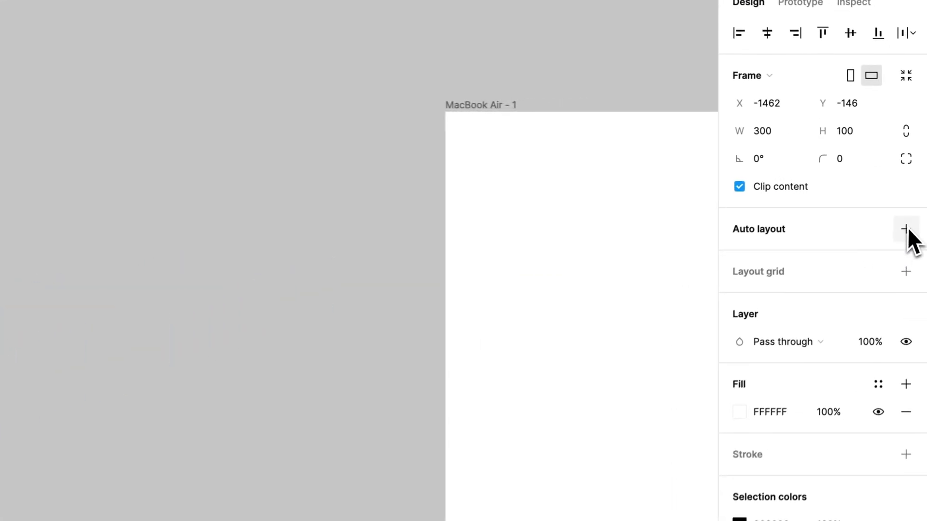
{"action": "left_click", "coordinate": [916, 178]}
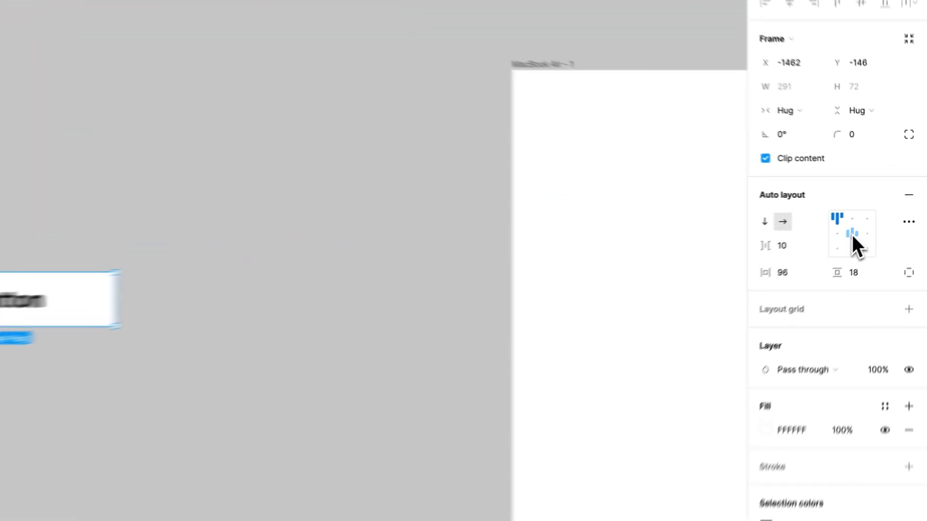
{"action": "left_click", "coordinate": [852, 237]}
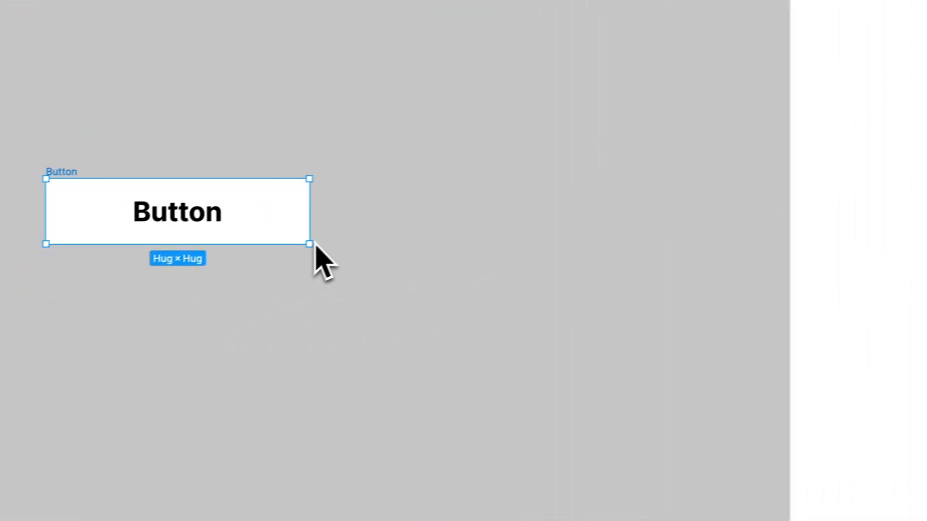
{"action": "left_click_drag", "start_coordinate": [334, 239], "coordinate": [244, 229]}
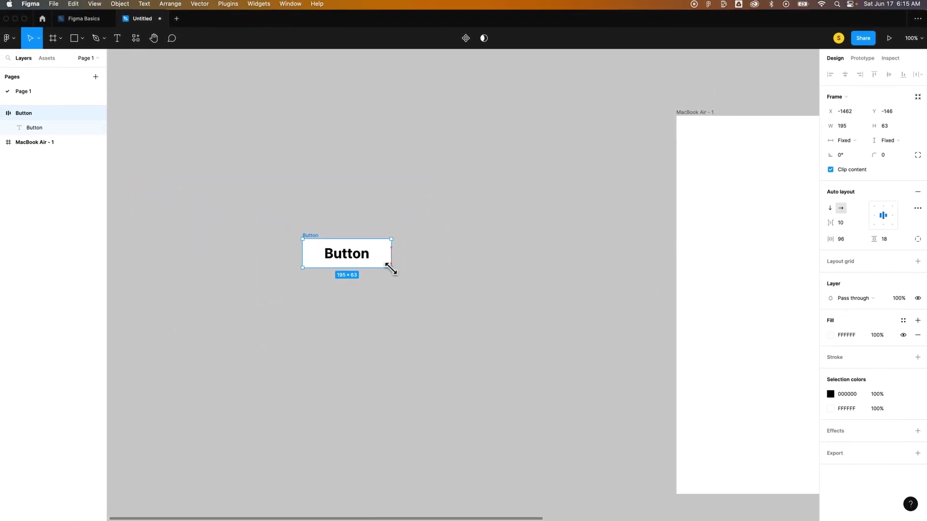
{"action": "left_click_drag", "start_coordinate": [390, 269], "coordinate": [413, 275]}
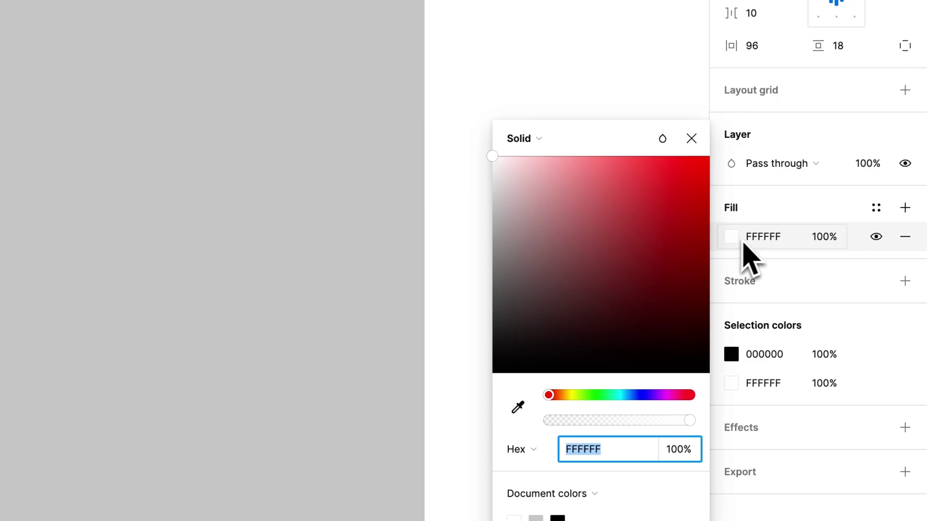
- Remove the white fill, add a 2 px black stroke, and set corner radius to 100
{"action": "left_click", "coordinate": [906, 238]}
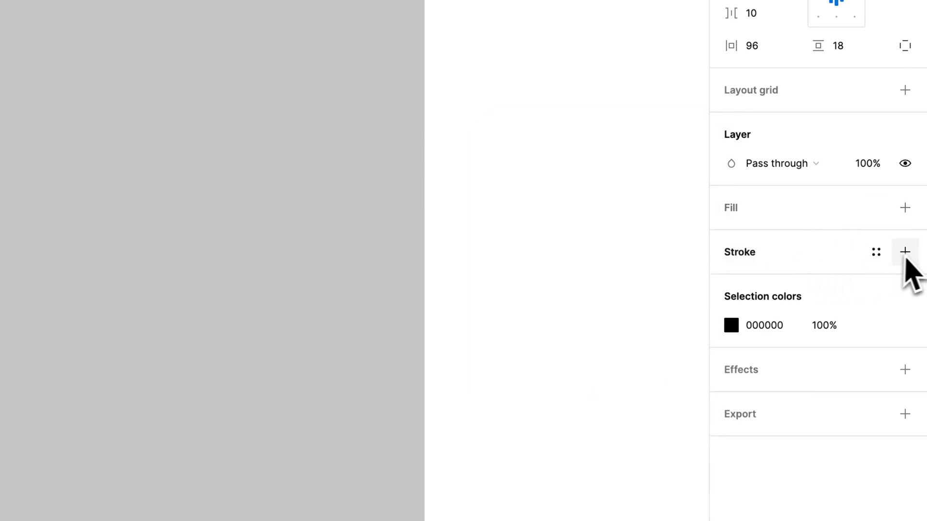
{"action": "left_click", "coordinate": [905, 253]}
{"action": "left_click", "coordinate": [843, 313]}
{"action": "type", "text": "2"}
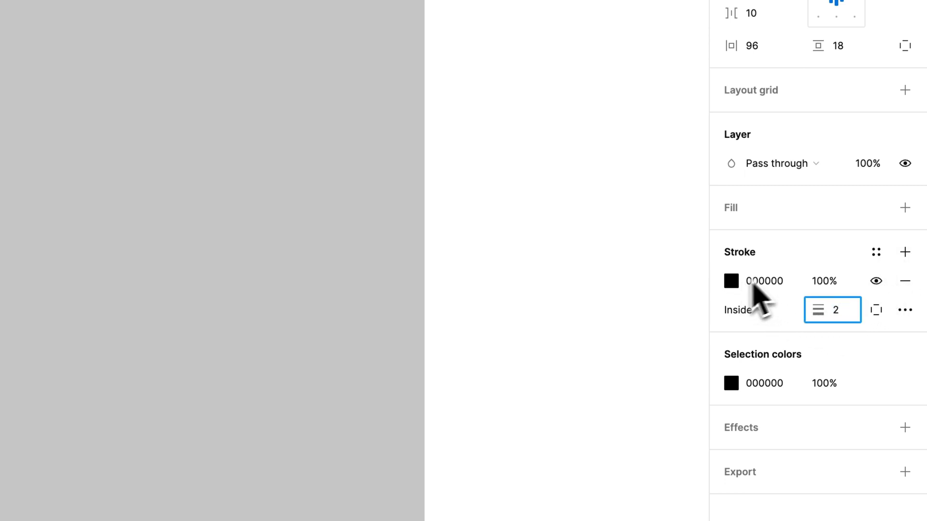
{"action": "key", "text": "Return"}
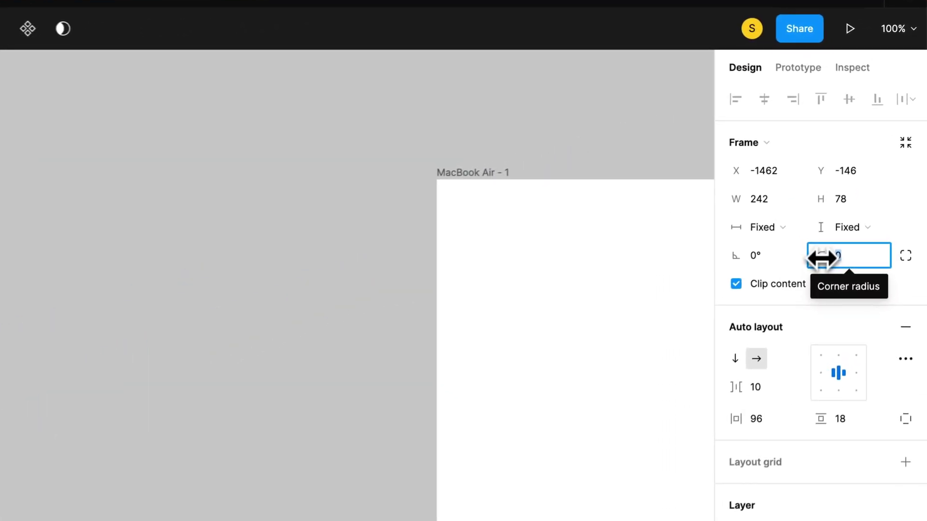
{"action": "type", "text": "100"}
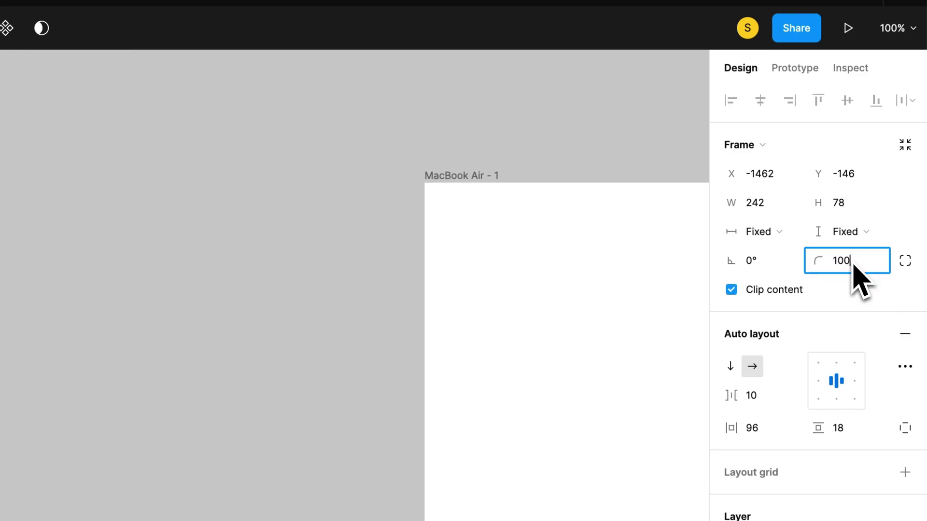
{"action": "key", "text": "Return"}
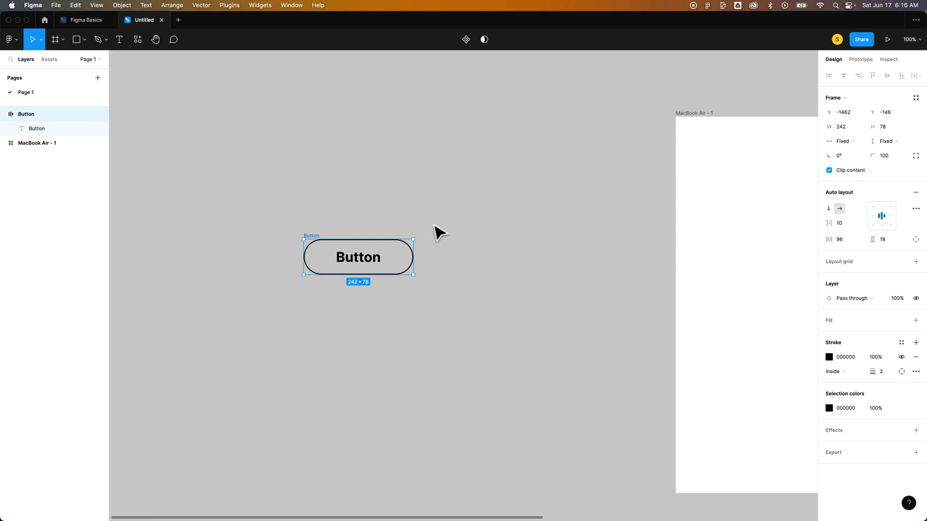
- Select the Button frame and convert it into a reusable component
{"action": "mouse_move", "coordinate": [434, 223]}
{"action": "left_mouse_down"}
{"action": "mouse_move", "coordinate": [325, 283]}
{"action": "mouse_move", "coordinate": [289, 269]}
{"action": "left_mouse_up"}
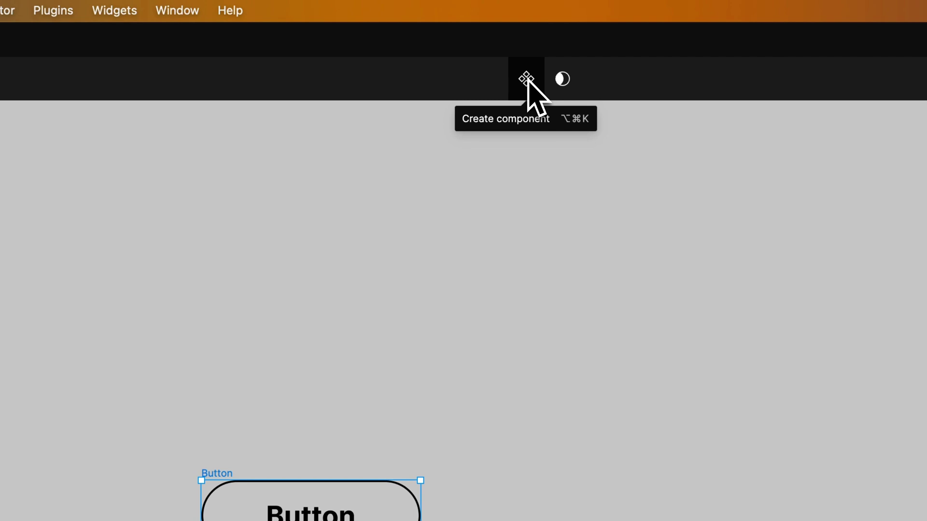
{"action": "left_click", "coordinate": [527, 79]}
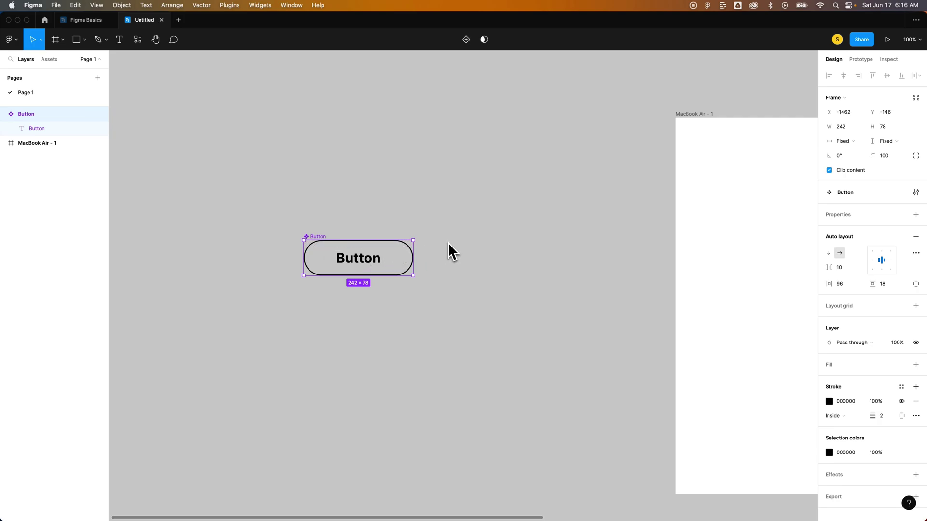
{"action": "left_click", "coordinate": [467, 40]}
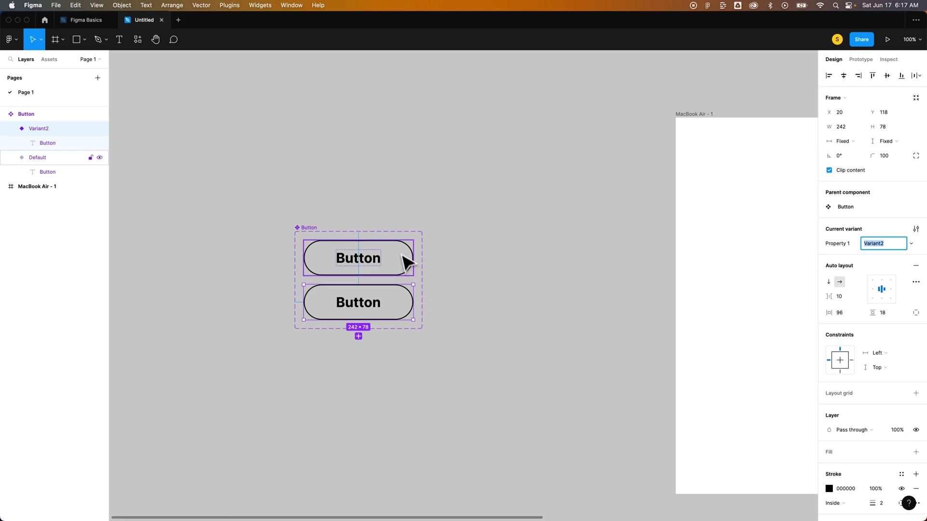
{"action": "left_click", "coordinate": [435, 238]}
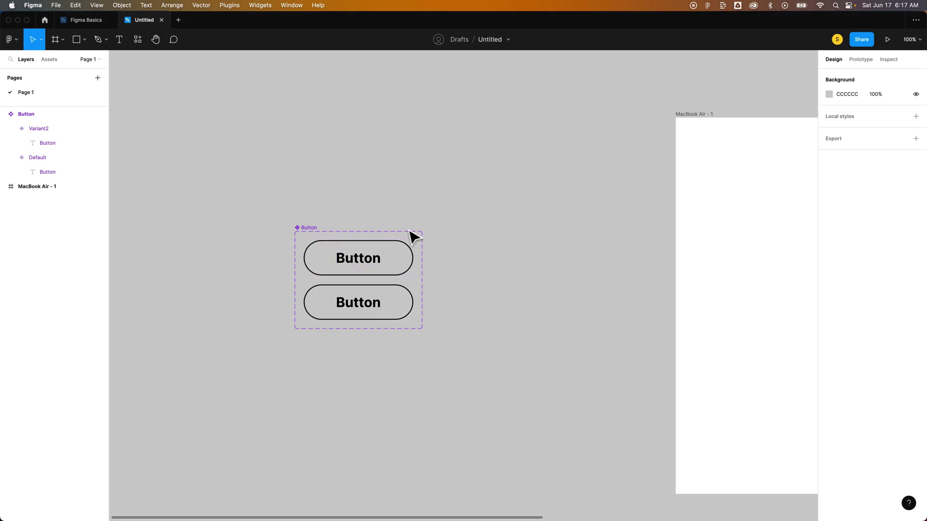
{"action": "left_click", "coordinate": [302, 229]}
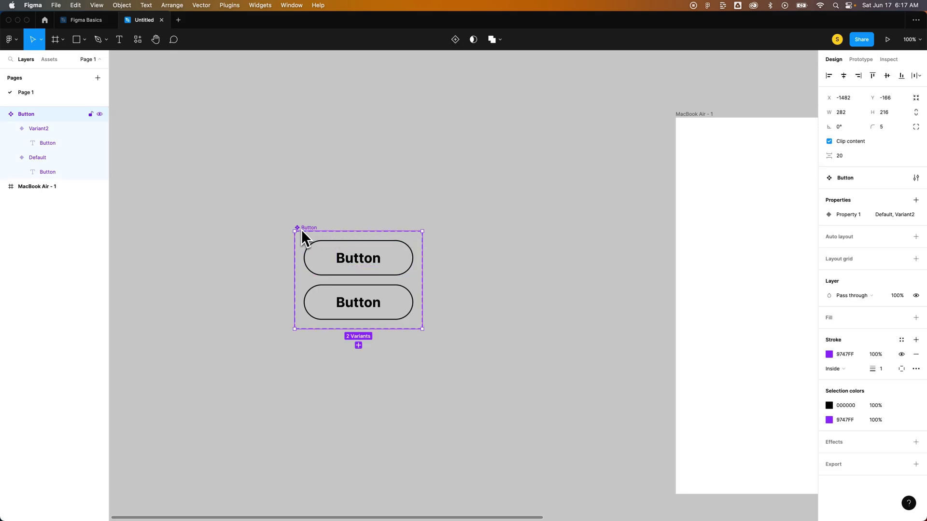
{"action": "left_click", "coordinate": [455, 39]}
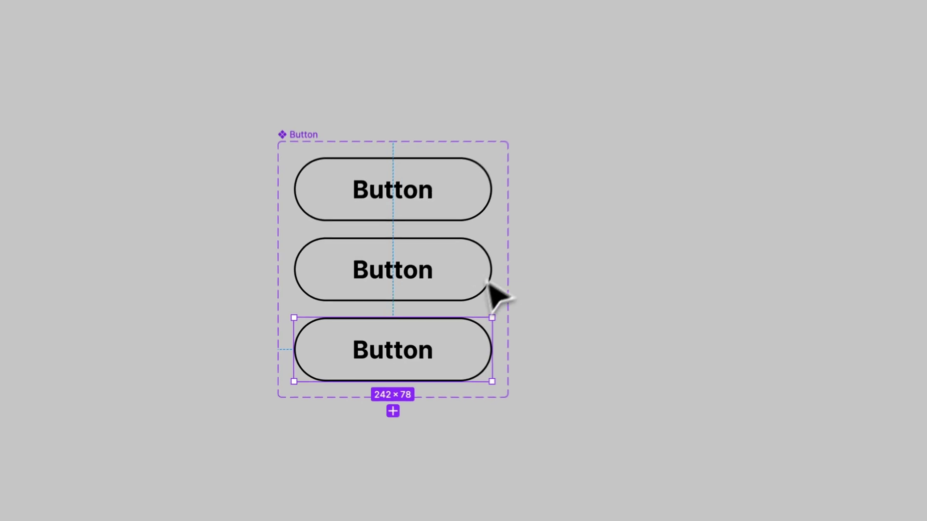
{"action": "left_click", "coordinate": [473, 270]}
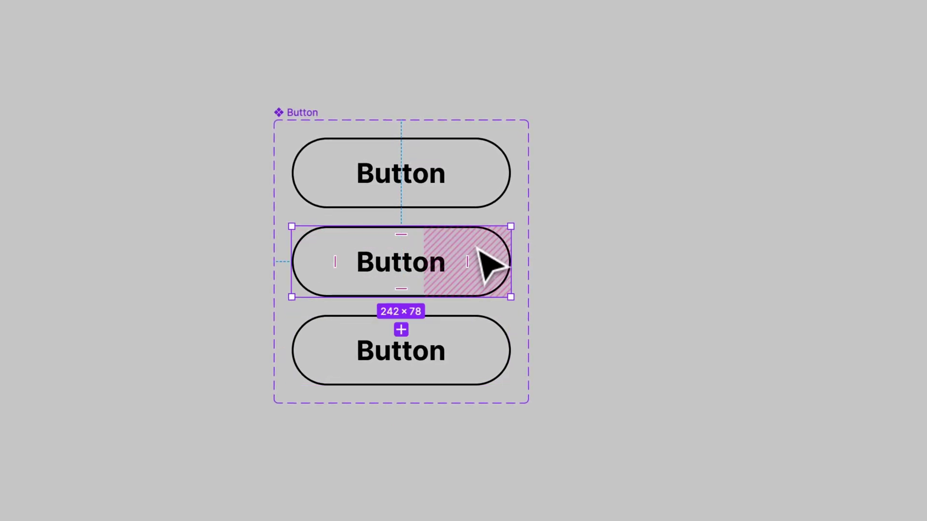
{"action": "left_click", "coordinate": [489, 203]}
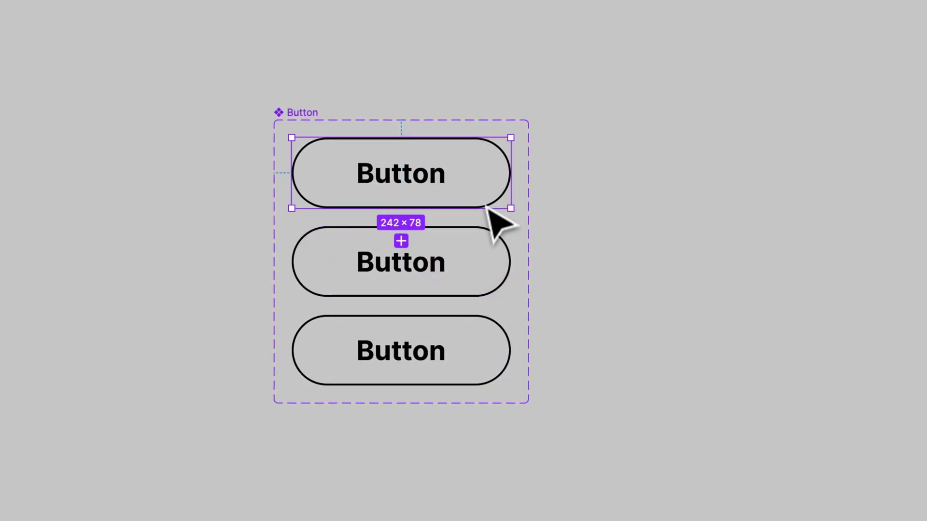
{"action": "left_click", "coordinate": [483, 348]}
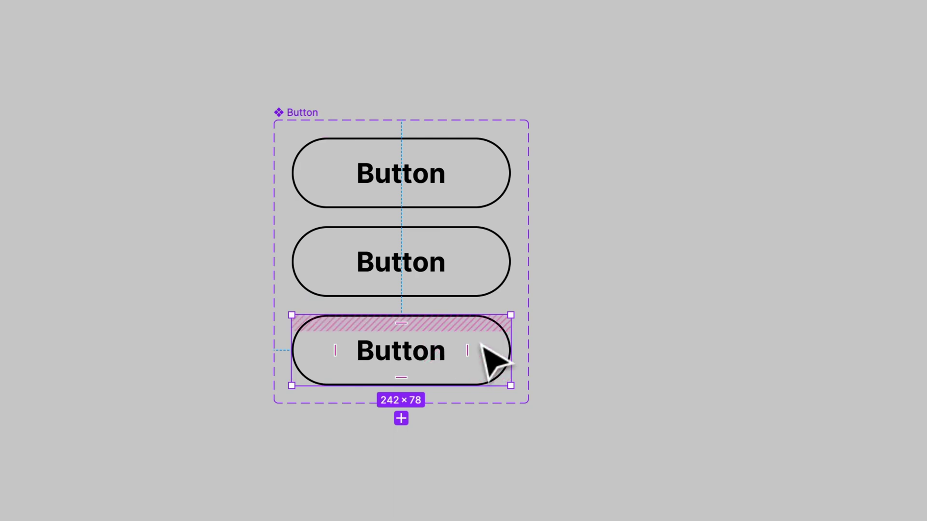
{"action": "left_click", "coordinate": [497, 186]}
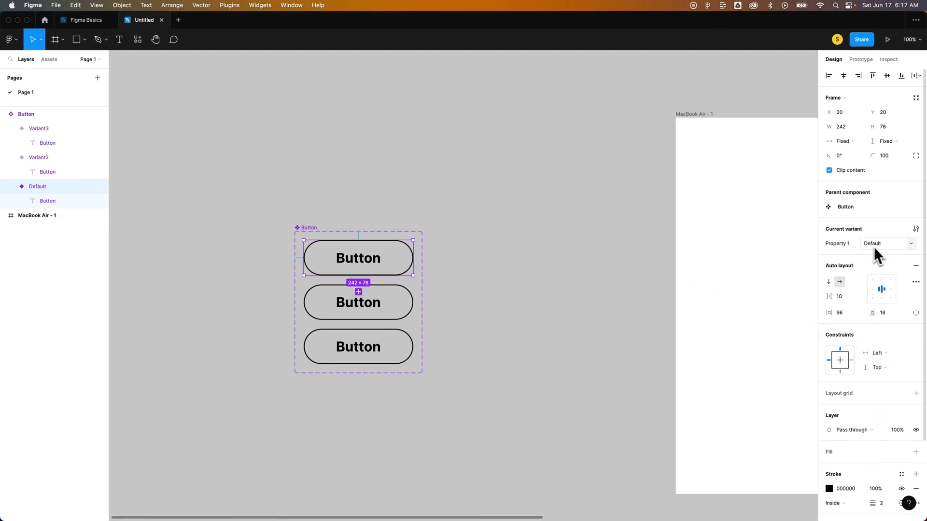
- Change the variants' Property 1 values to Hover and On Click
{"action": "left_click", "coordinate": [396, 299]}
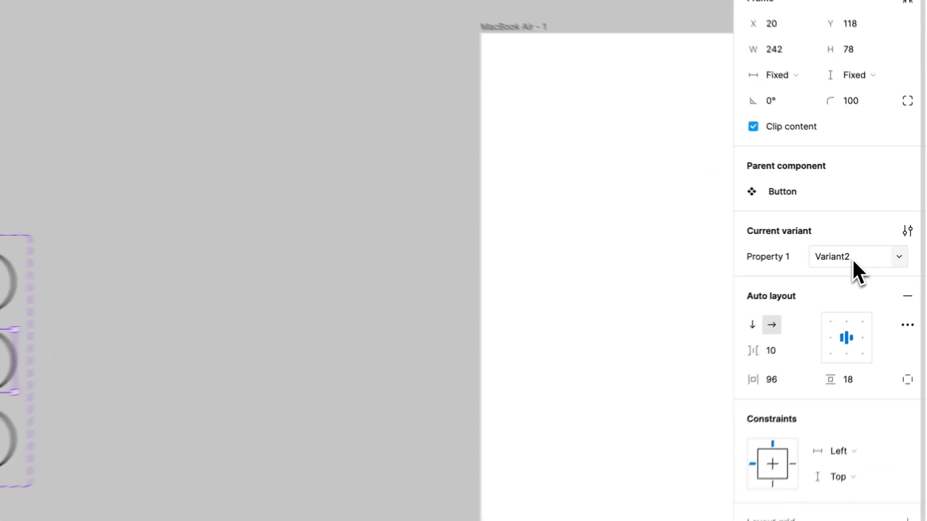
{"action": "left_click", "coordinate": [854, 262]}
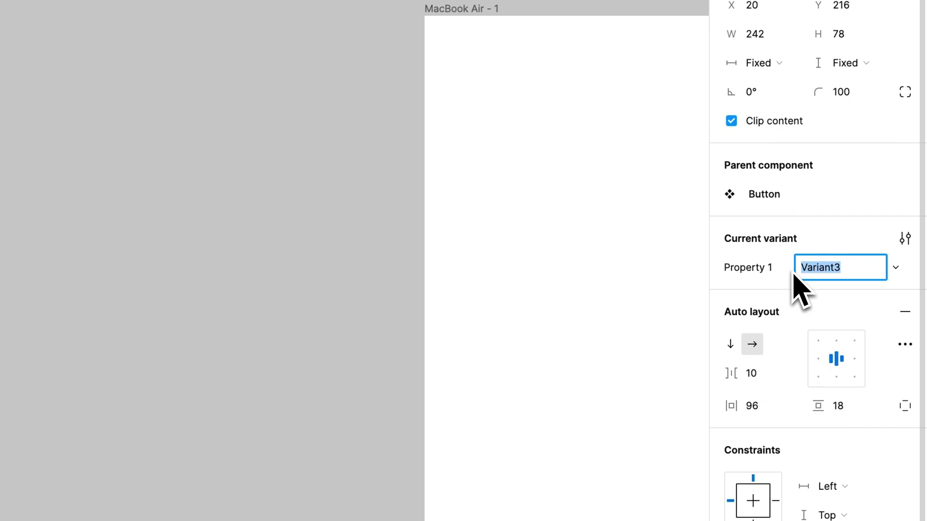
{"action": "type", "text": "On Cl"}
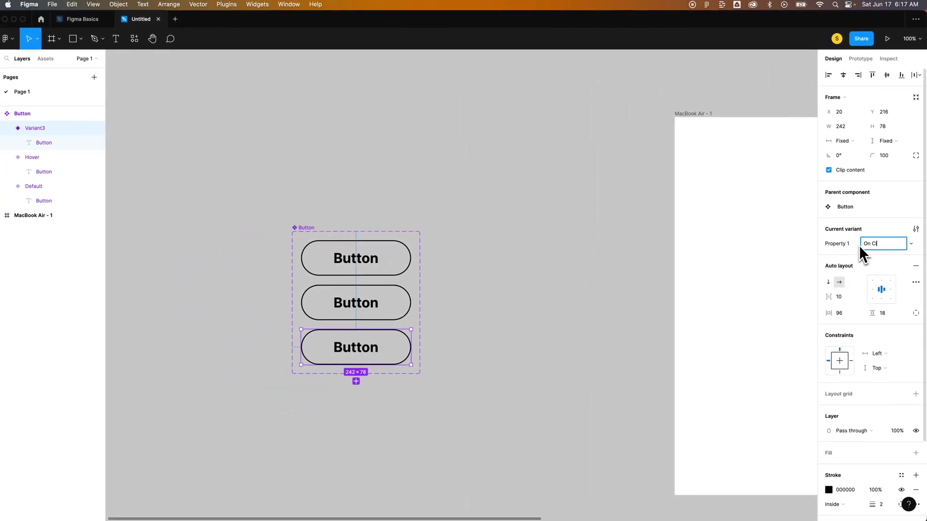
{"action": "type", "text": "ick"}
{"action": "left_click", "coordinate": [912, 243]}
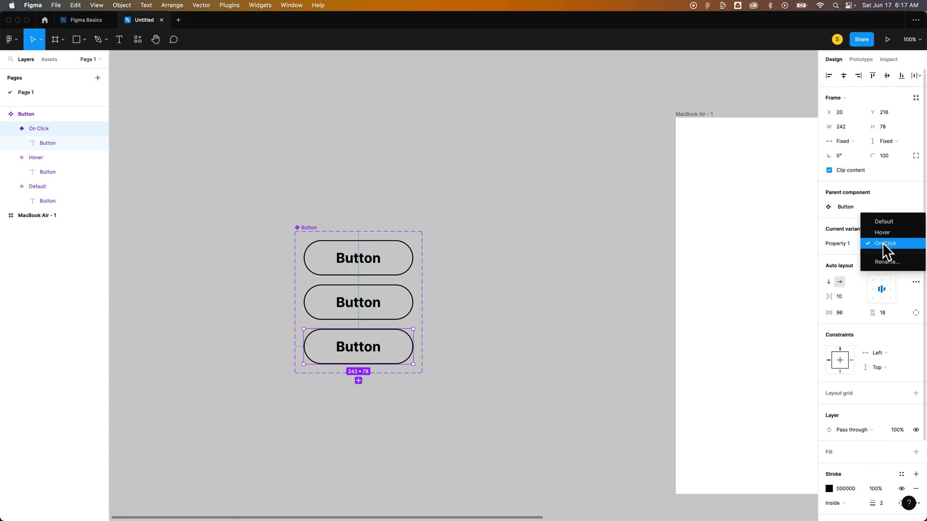
{"action": "left_click", "coordinate": [851, 248]}
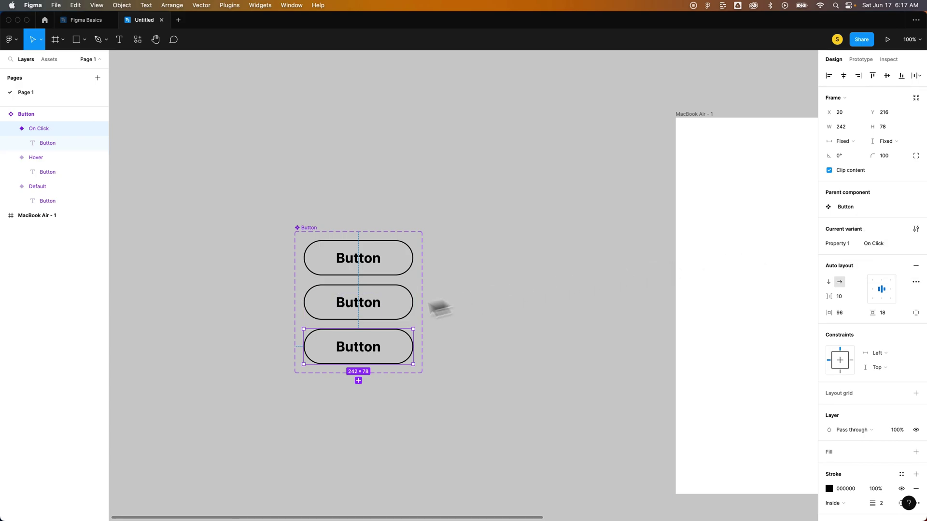
{"action": "left_click", "coordinate": [404, 319]}
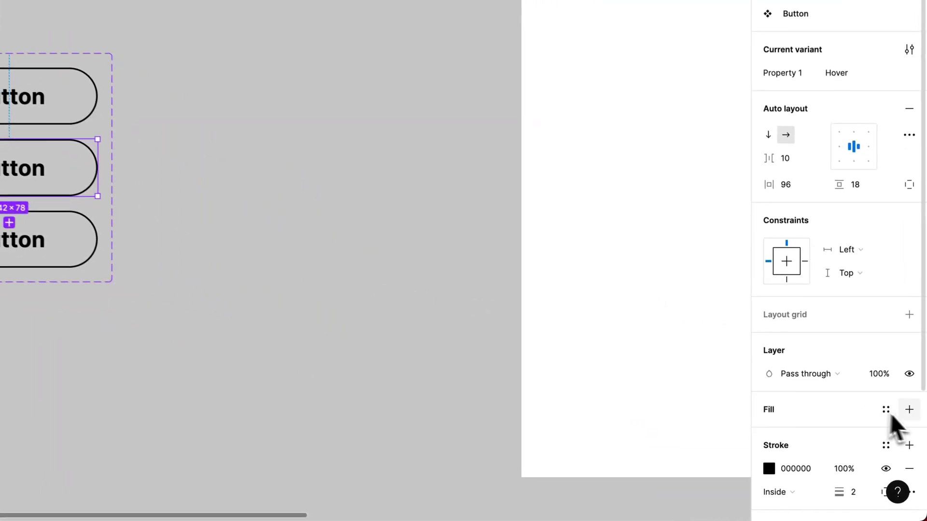
- Give the Hover variant a bright yellow FFE600 fill
{"action": "left_click", "coordinate": [915, 452]}
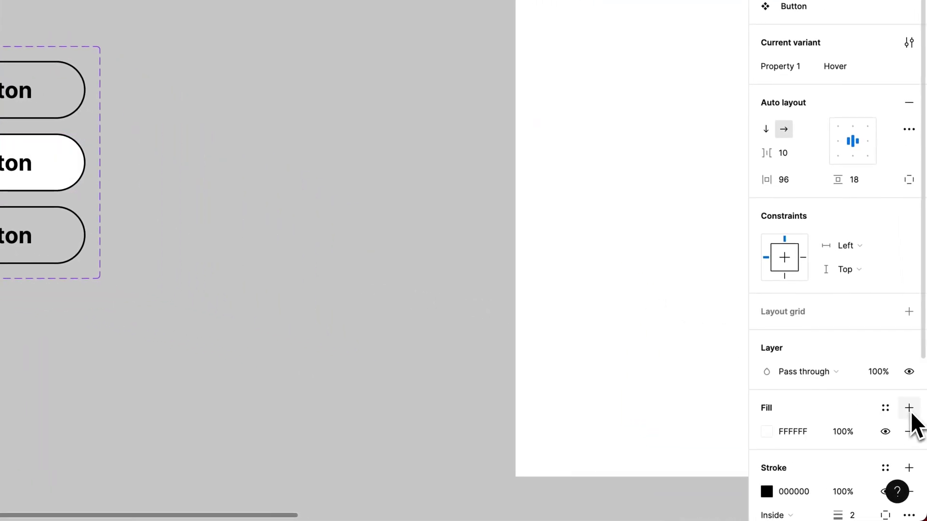
{"action": "left_click", "coordinate": [767, 432]}
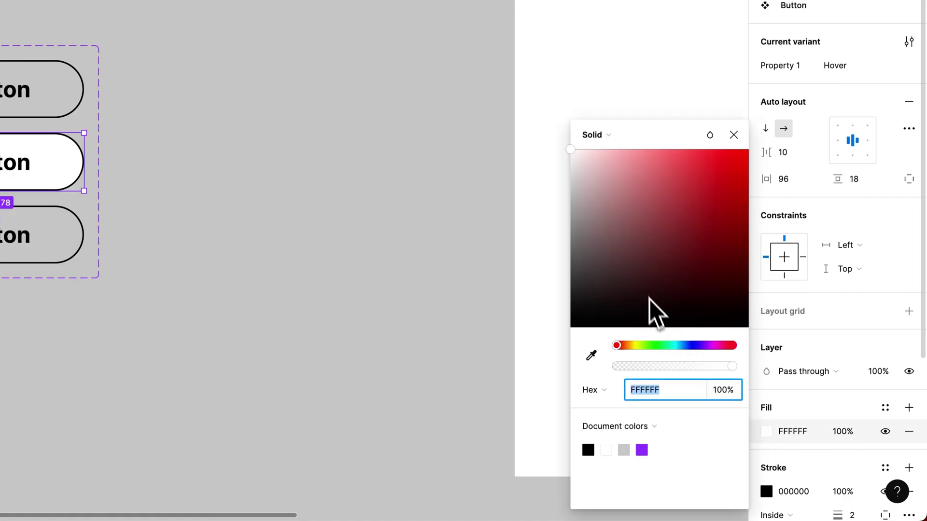
{"action": "left_click_drag", "start_coordinate": [628, 345], "coordinate": [633, 345]}
{"action": "left_click_drag", "start_coordinate": [678, 306], "coordinate": [763, 126]}
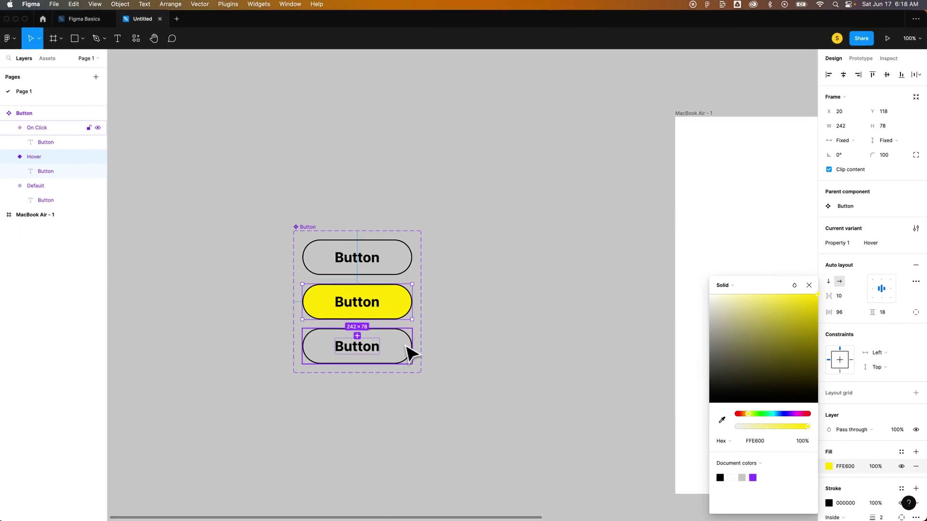
- Give the On Click variant a bright cyan 23FFFF fill
{"action": "left_click", "coordinate": [410, 353]}
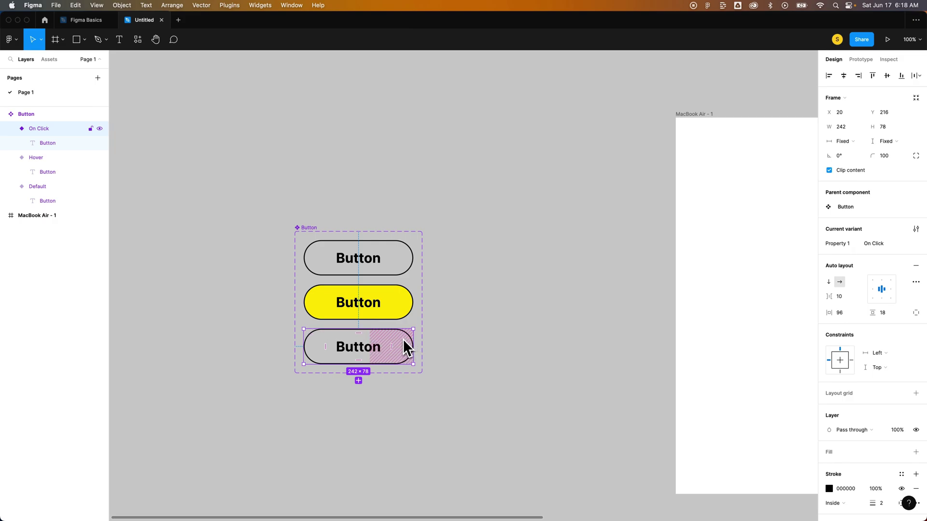
{"action": "left_click", "coordinate": [916, 452]}
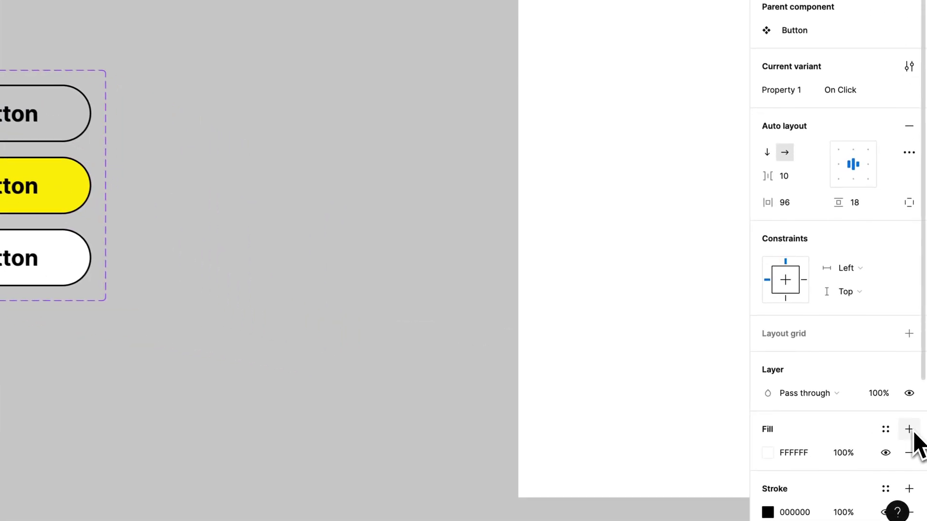
{"action": "left_click", "coordinate": [766, 452]}
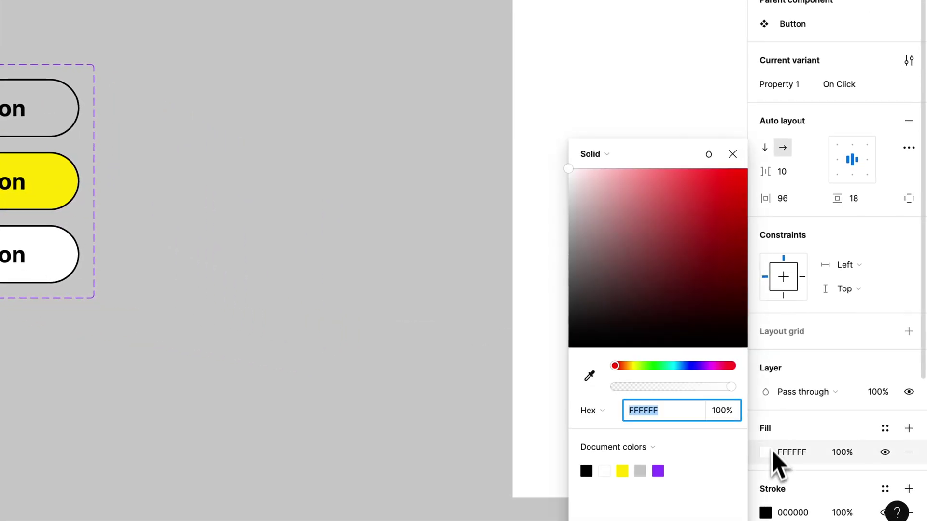
{"action": "left_click", "coordinate": [673, 366]}
{"action": "left_click", "coordinate": [716, 169]}
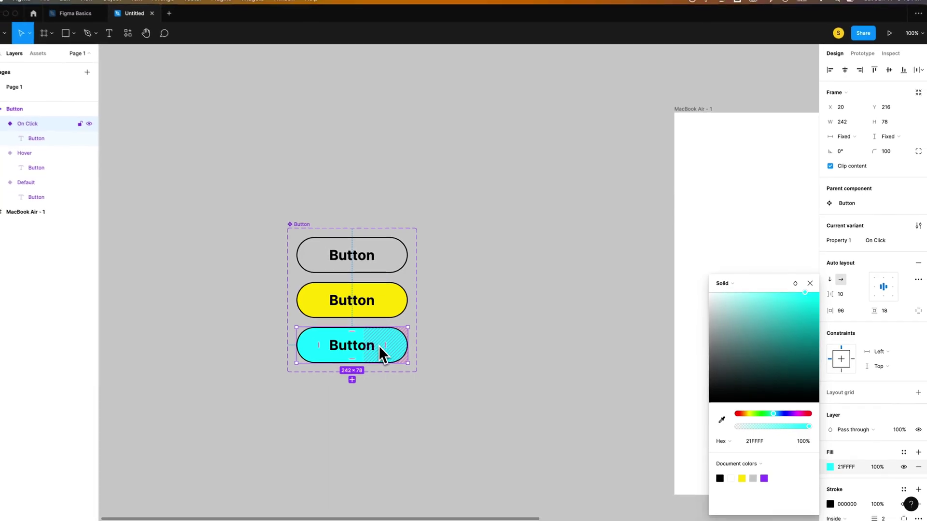
{"action": "left_click", "coordinate": [430, 326]}
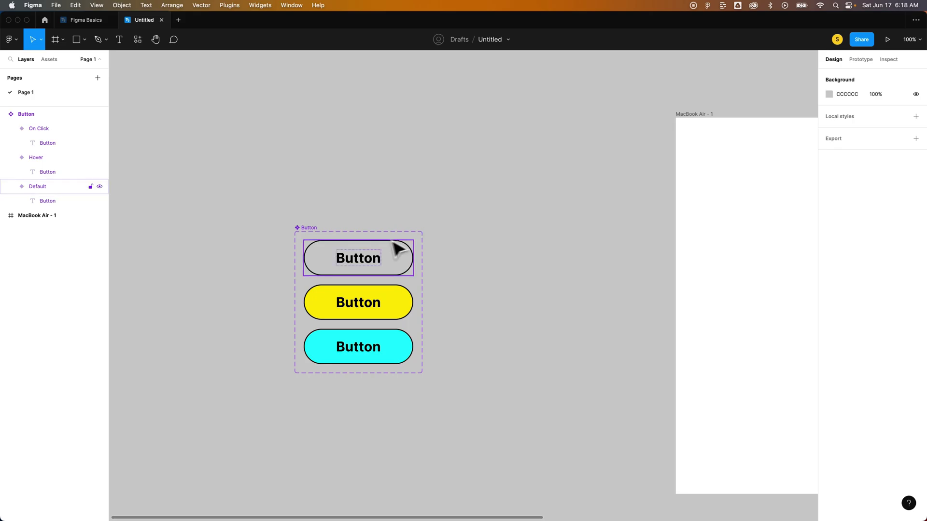
- Select the Button component set, zoom to 200%, and show its Prototype settings
{"action": "left_click", "coordinate": [315, 234]}
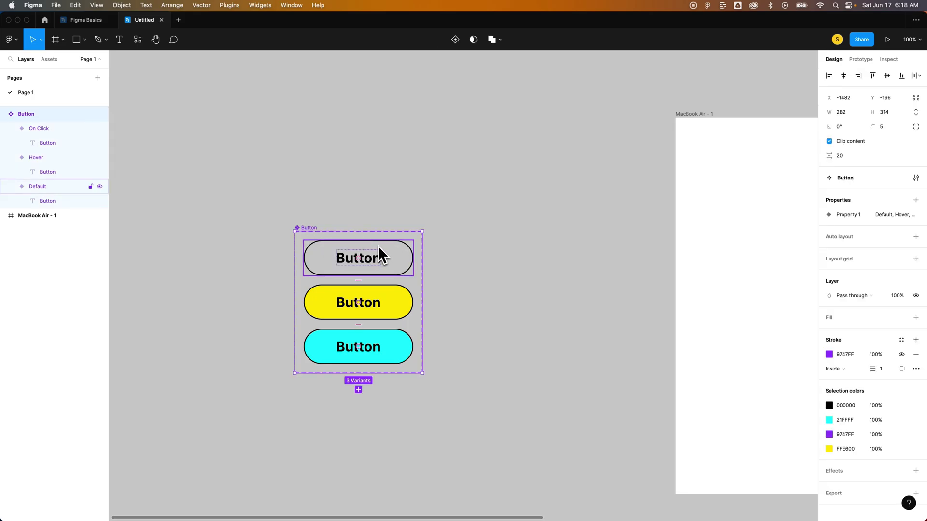
{"action": "scroll", "coordinate": [476, 267], "scroll_direction": "up", "scroll_amount": 5}
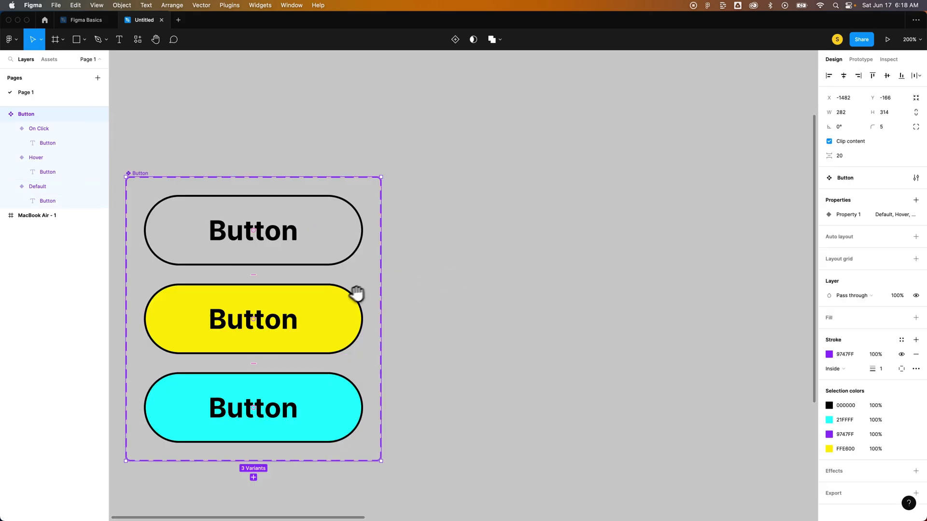
{"action": "scroll", "coordinate": [356, 294], "scroll_direction": "left", "scroll_amount": 5}
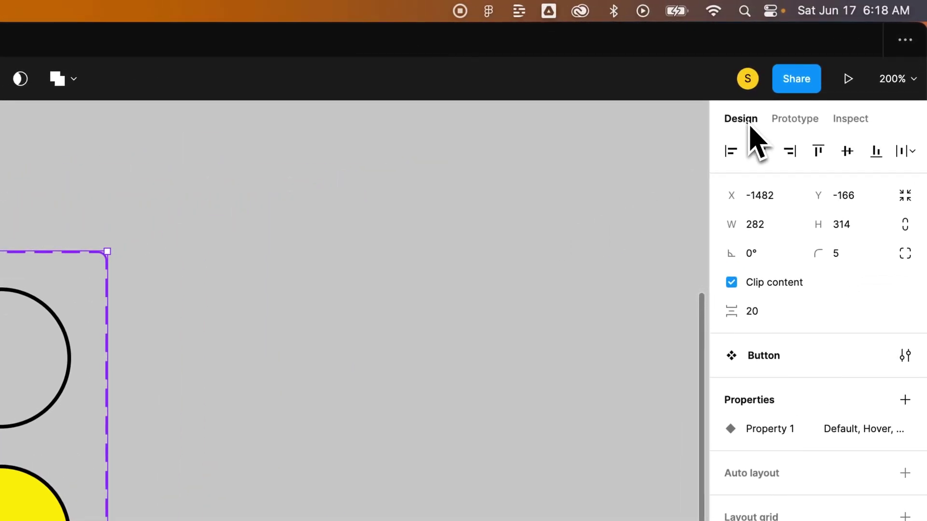
{"action": "left_click", "coordinate": [790, 124]}
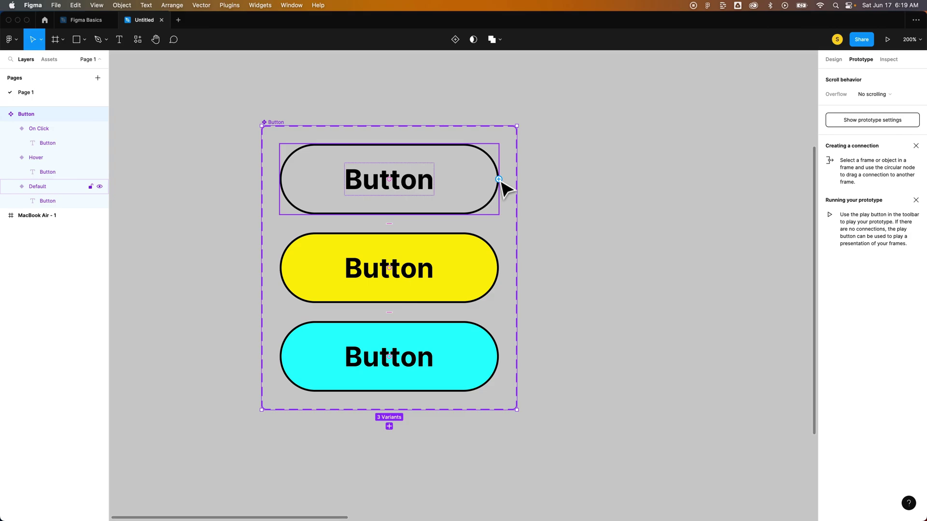
- Link Default to Hover with a While hovering trigger and a 300ms ease-out Dissolve
{"action": "left_click", "coordinate": [500, 182]}
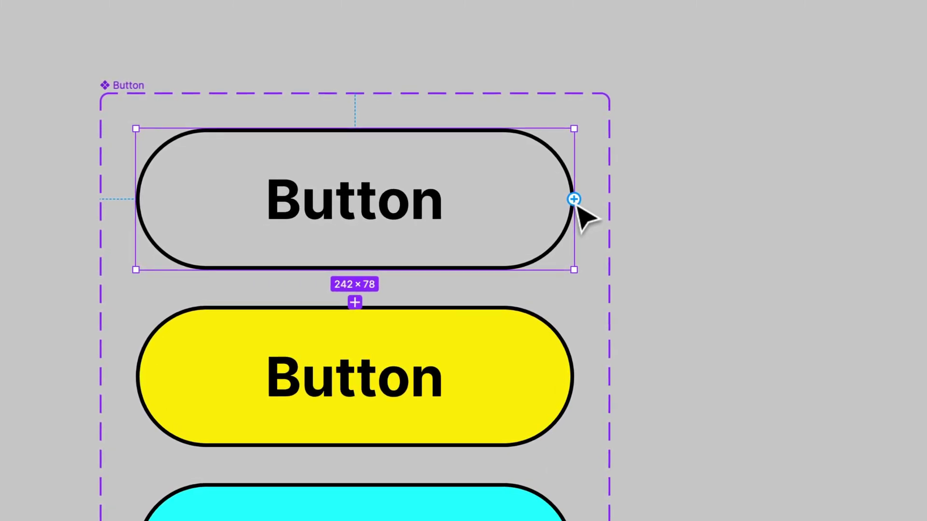
{"action": "left_click_drag", "start_coordinate": [574, 199], "coordinate": [488, 343]}
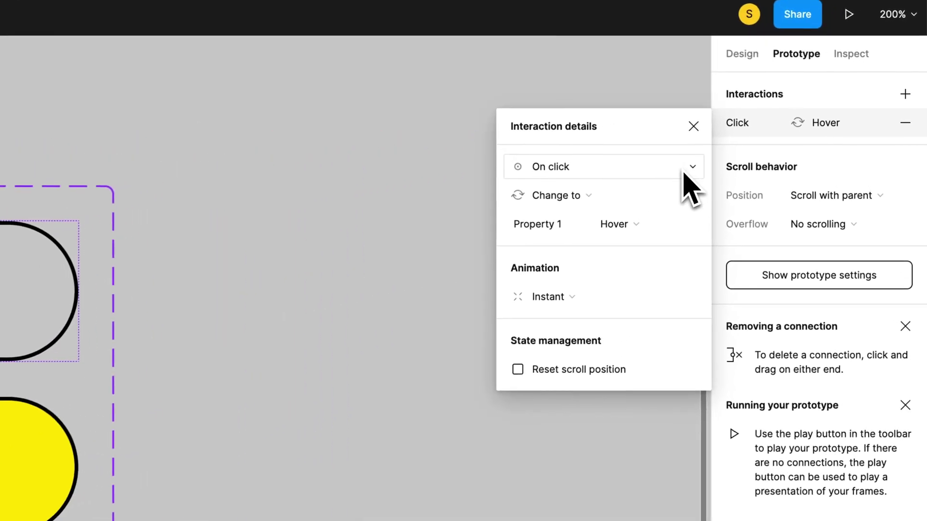
{"action": "left_click", "coordinate": [683, 174]}
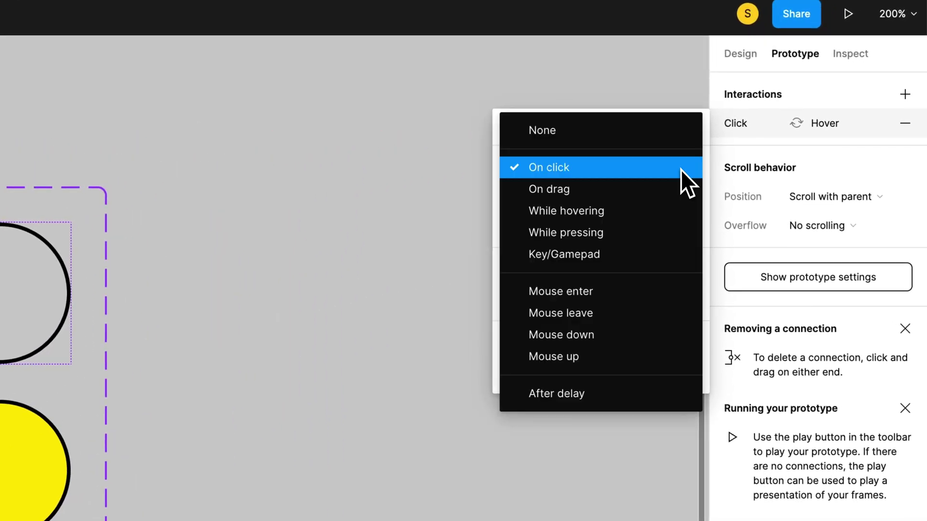
{"action": "left_click", "coordinate": [652, 214]}
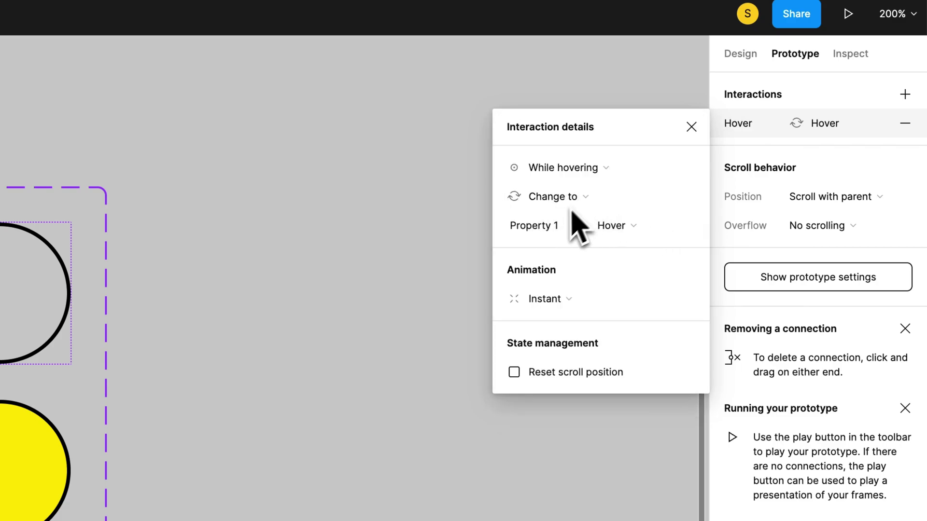
{"action": "left_click", "coordinate": [617, 226]}
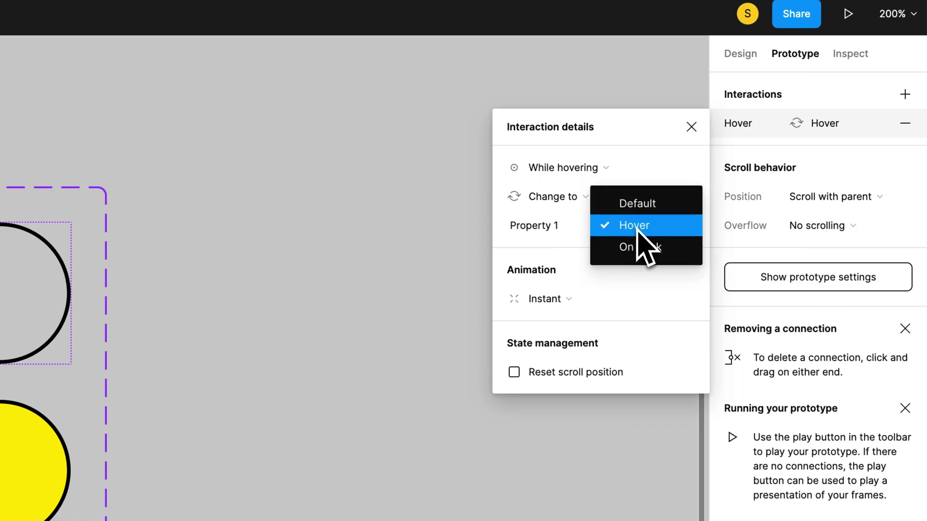
{"action": "left_click", "coordinate": [637, 229]}
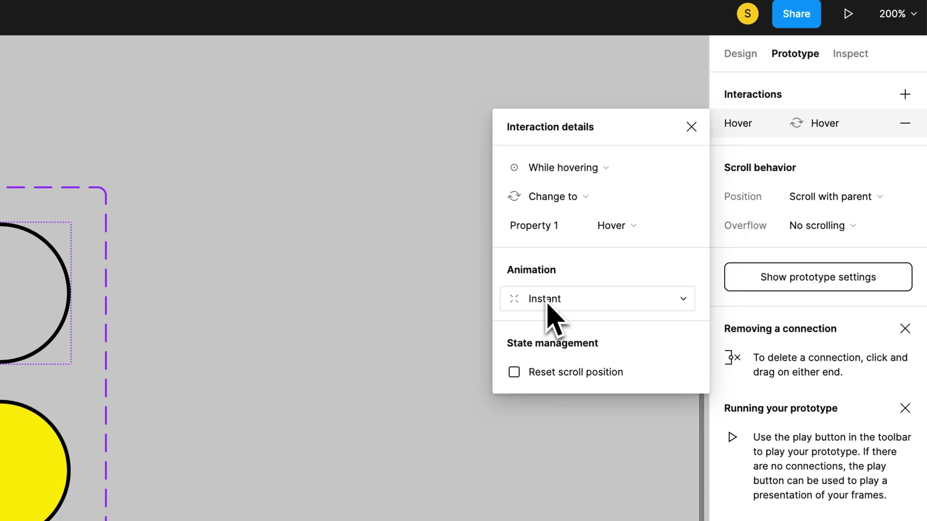
{"action": "left_click", "coordinate": [546, 302]}
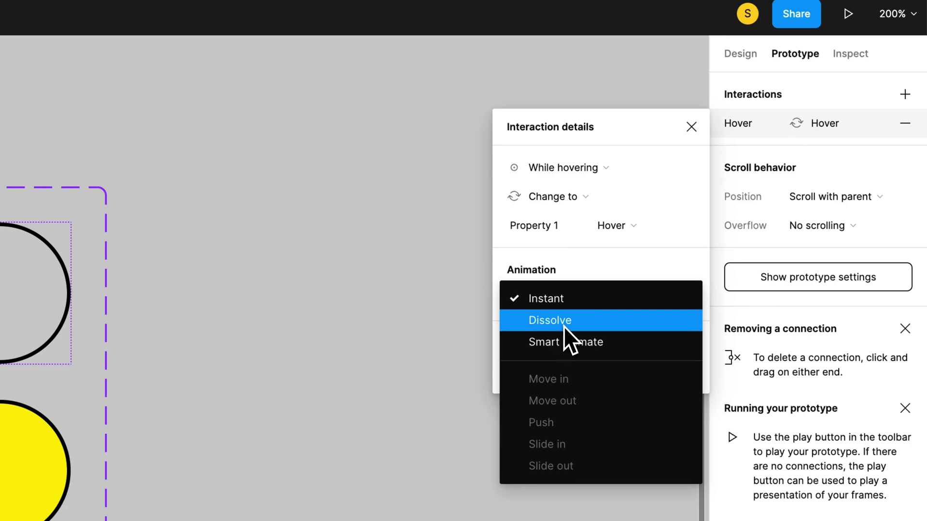
{"action": "left_click", "coordinate": [563, 323]}
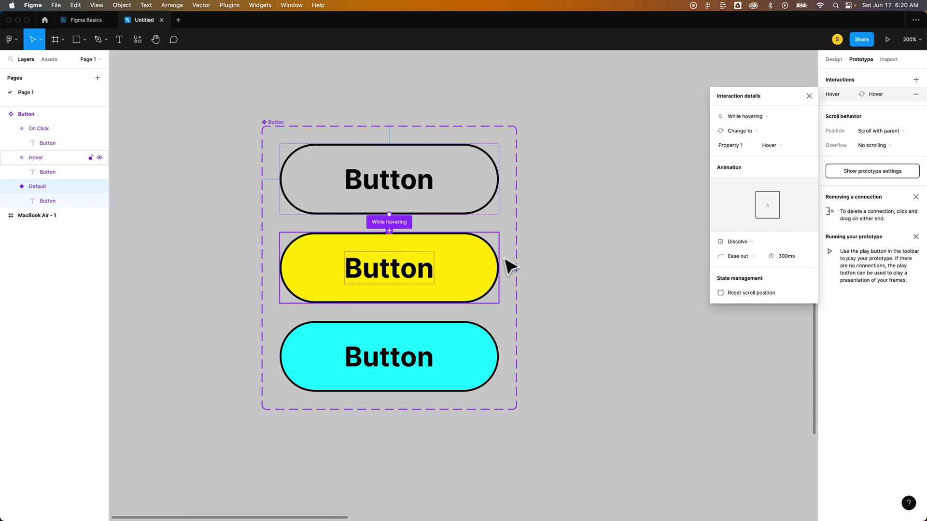
- Set the Hover variant's interaction to While pressing, changing to On Click with Instant animation
{"action": "left_click", "coordinate": [492, 274]}
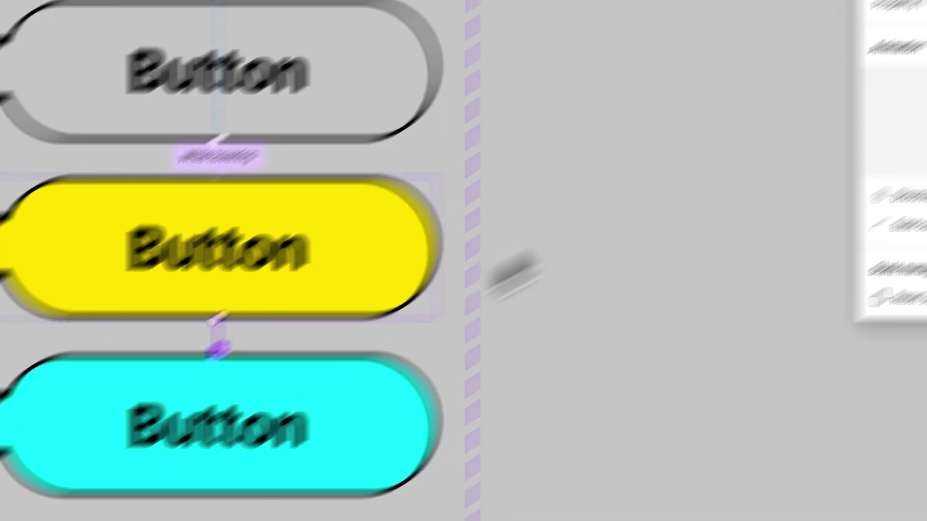
{"action": "left_click", "coordinate": [563, 180]}
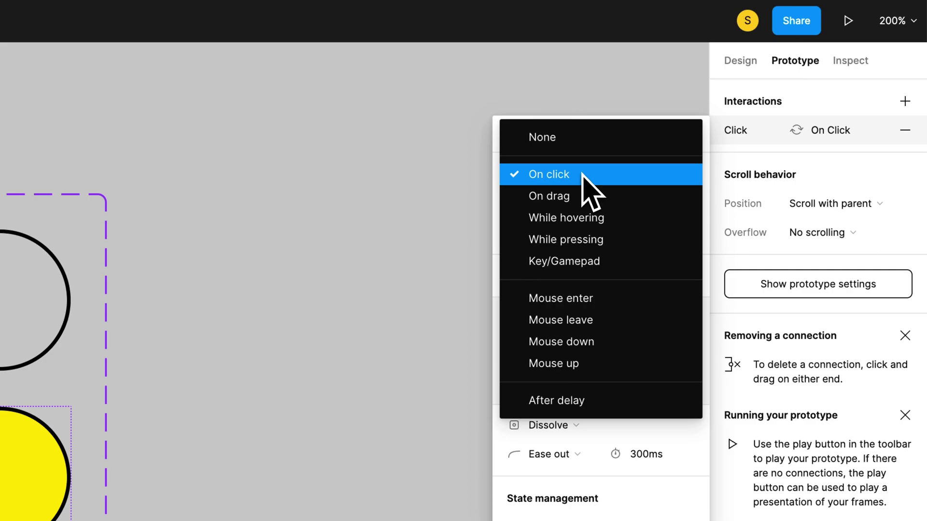
{"action": "left_click", "coordinate": [585, 240]}
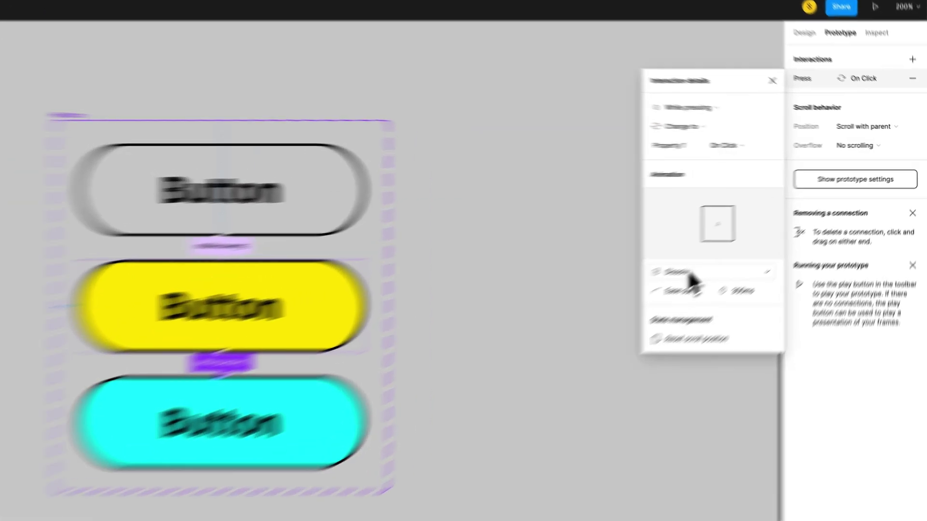
{"action": "left_click", "coordinate": [743, 242]}
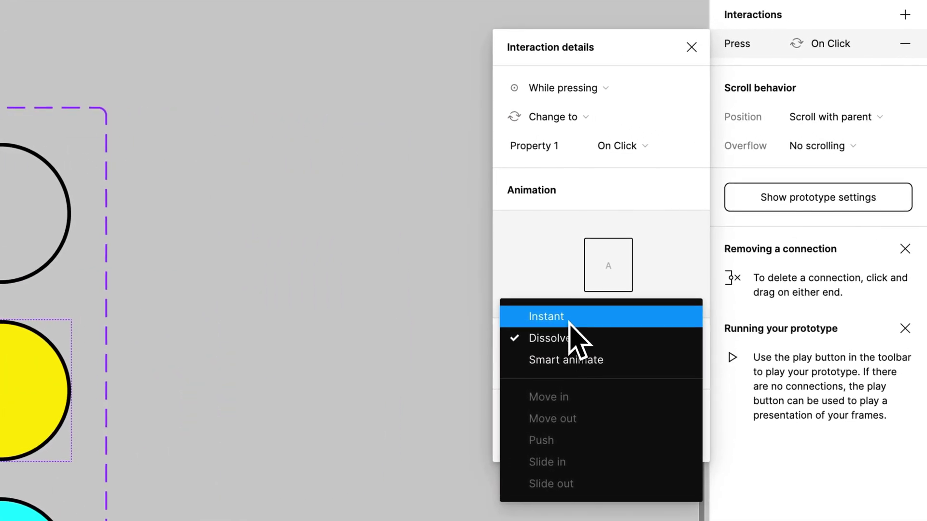
{"action": "left_click", "coordinate": [575, 310]}
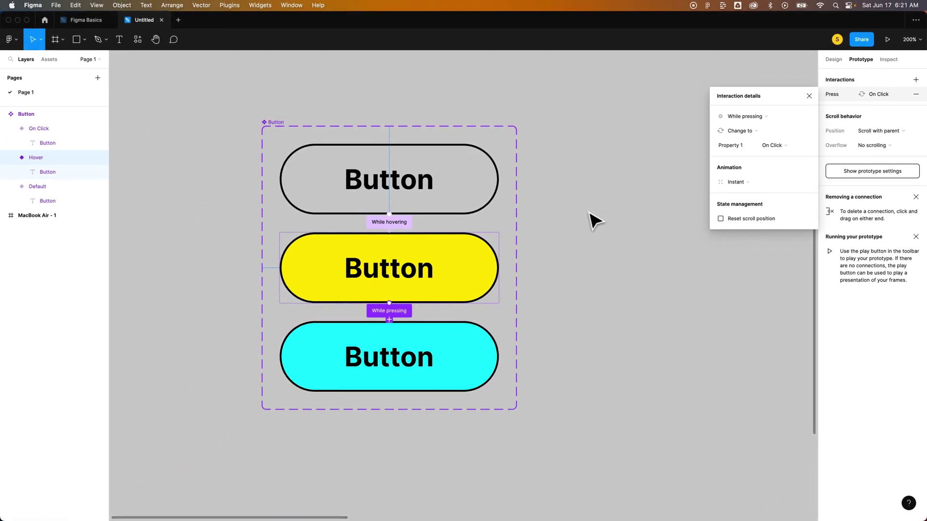
{"action": "left_click", "coordinate": [593, 219]}
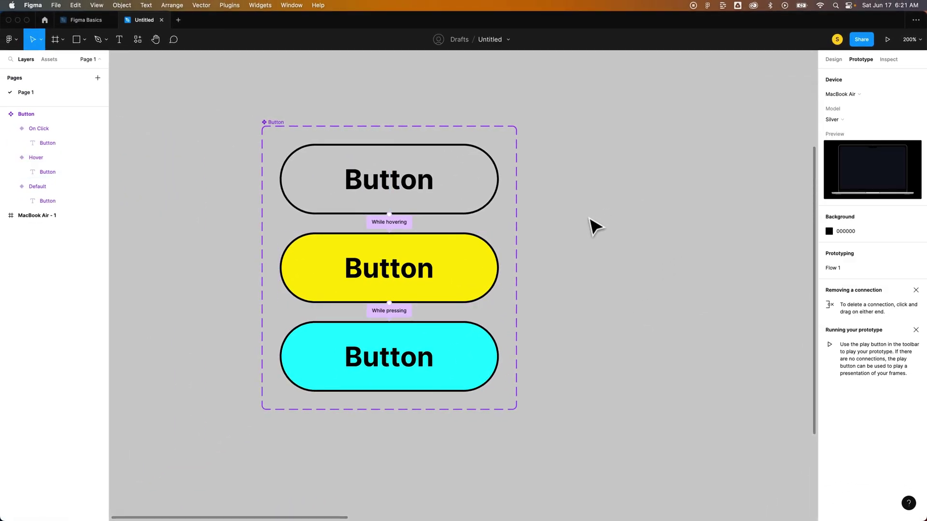
- Zoom and pan the canvas to centre the MacBook Air frame at 100%
{"action": "key", "text": "minus"}
{"action": "key", "text": "minus"}
{"action": "left_click_drag", "start_coordinate": [624, 244], "coordinate": [364, 236]}
{"action": "left_click", "coordinate": [362, 244]}
{"action": "key", "text": "shift+0"}
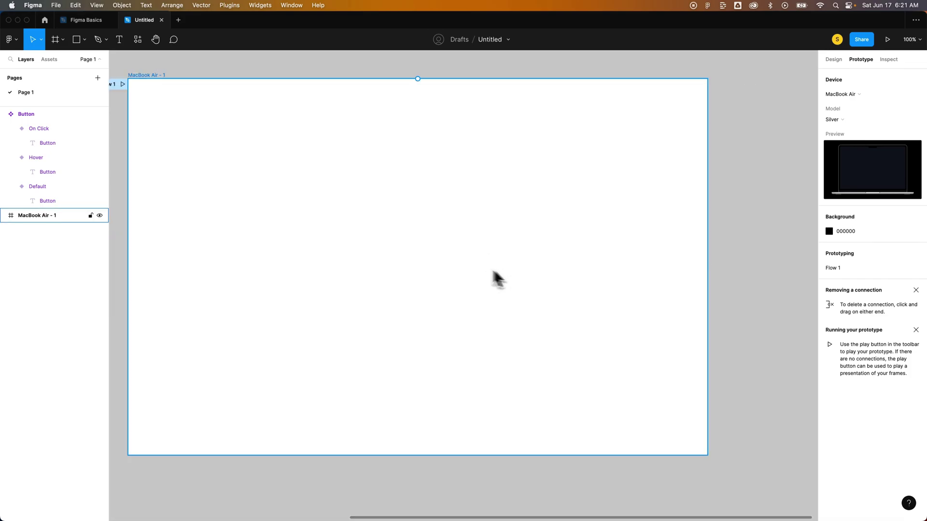
{"action": "key", "text": "Escape"}
{"action": "left_click_drag", "start_coordinate": [480, 242], "coordinate": [520, 255]}
{"action": "left_click", "coordinate": [520, 254]}
{"action": "key", "text": "Escape"}
- Drag a Button instance from the Assets panel into the middle of the MacBook Air frame
{"action": "left_click", "coordinate": [48, 60]}
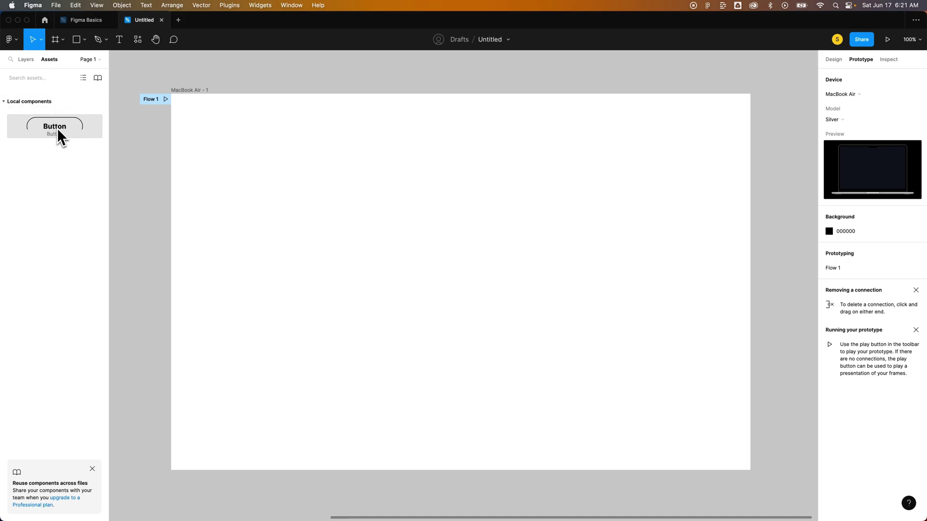
{"action": "left_click_drag", "start_coordinate": [52, 128], "coordinate": [451, 242]}
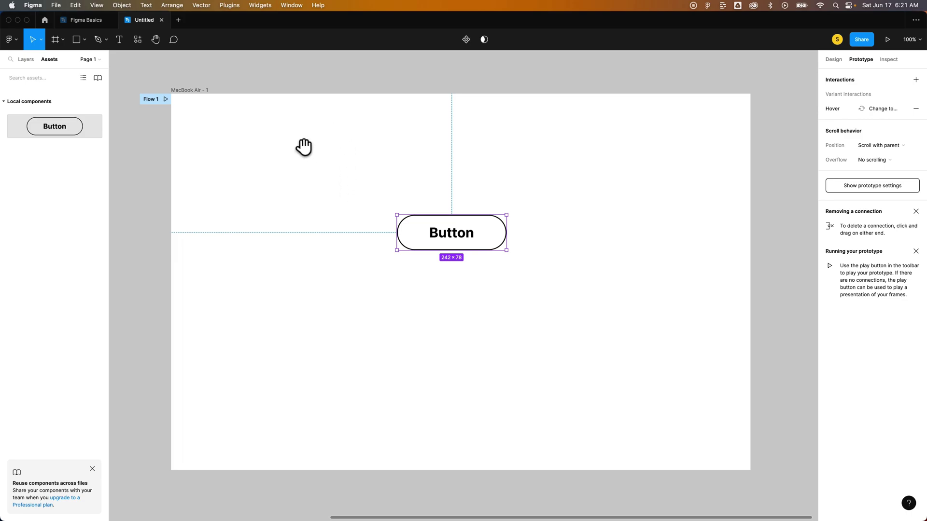
{"action": "left_click_drag", "start_coordinate": [302, 145], "coordinate": [639, 142]}
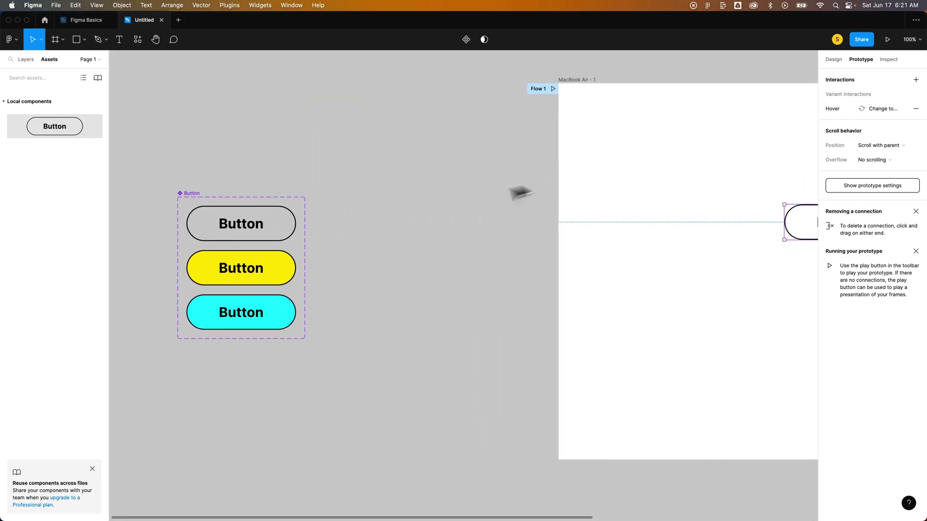
{"action": "left_click", "coordinate": [295, 179]}
{"action": "left_click", "coordinate": [192, 196]}
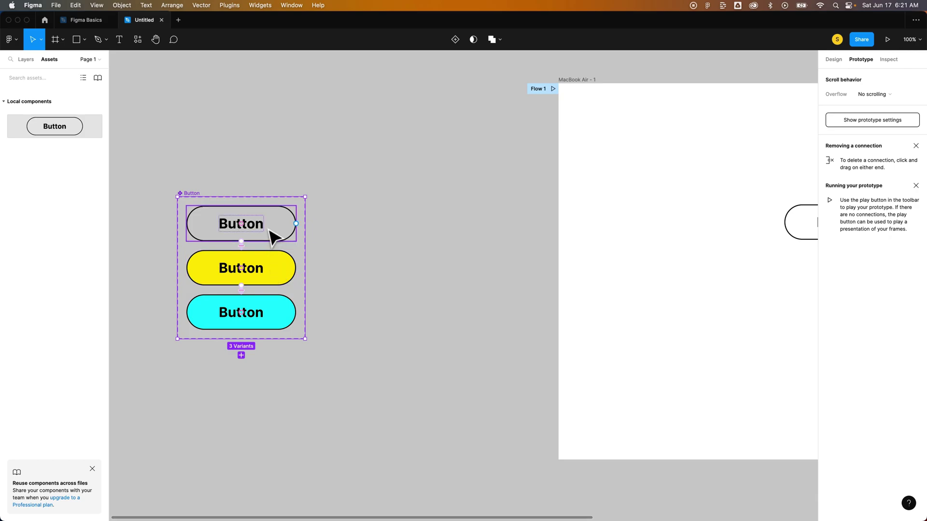
- Alt-drag the frame's Button instance downward to create a copy below it
{"action": "left_click", "coordinate": [482, 188]}
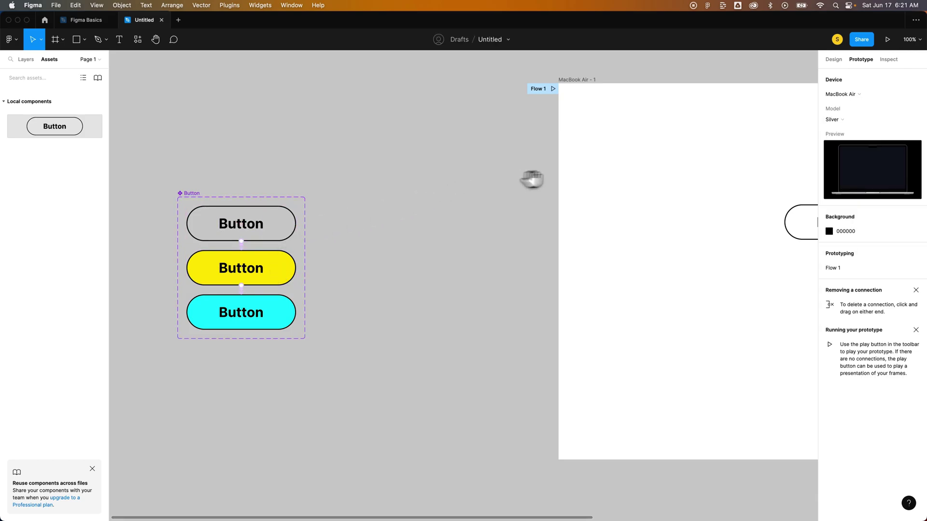
{"action": "scroll", "coordinate": [531, 178], "scroll_direction": "right", "scroll_amount": 5}
{"action": "left_click_drag", "start_coordinate": [522, 178], "coordinate": [262, 180]}
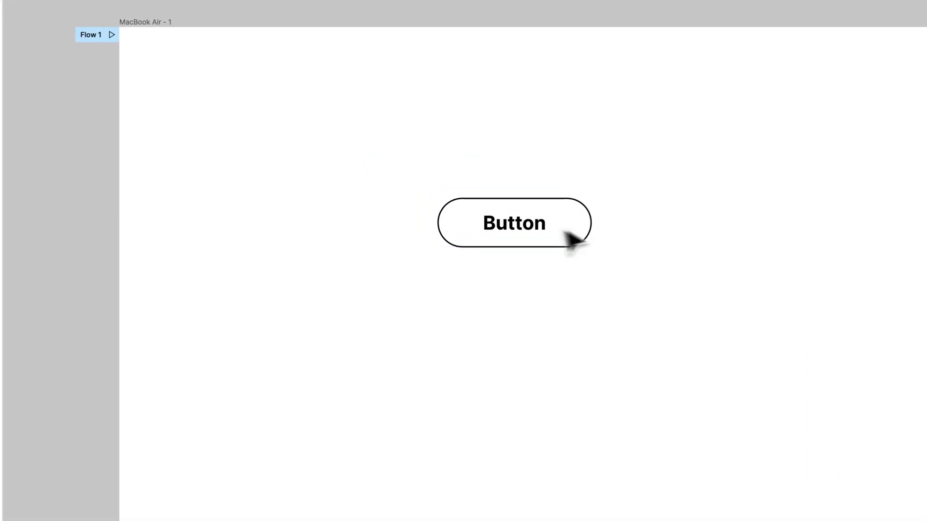
{"action": "left_click", "coordinate": [550, 232]}
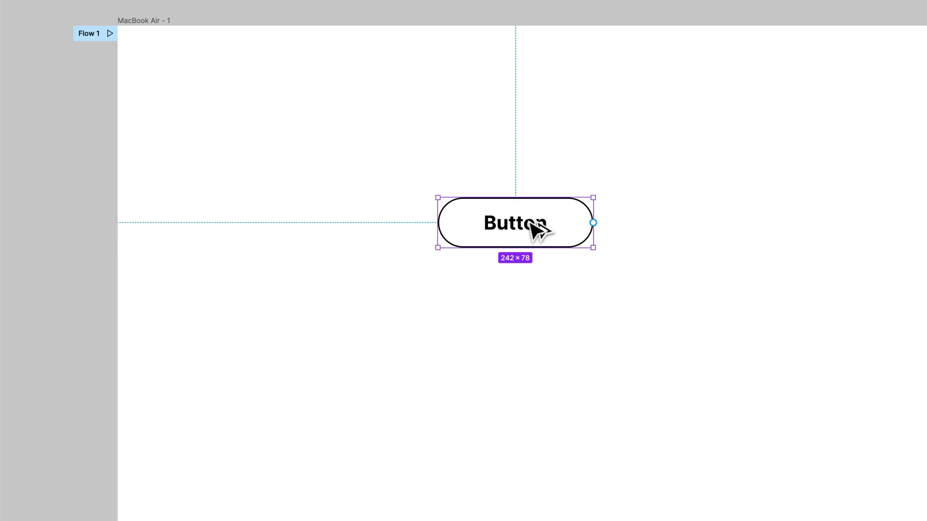
{"action": "left_click_drag", "start_coordinate": [531, 222], "coordinate": [539, 351]}
- Check both Button instances in the layer list and select the lower copy
{"action": "left_click", "coordinate": [37, 37]}
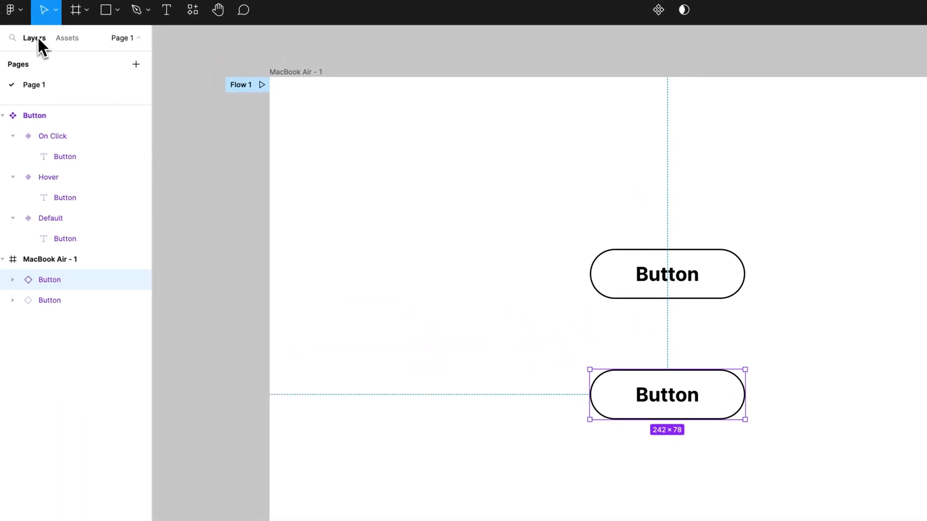
{"action": "left_click", "coordinate": [65, 261]}
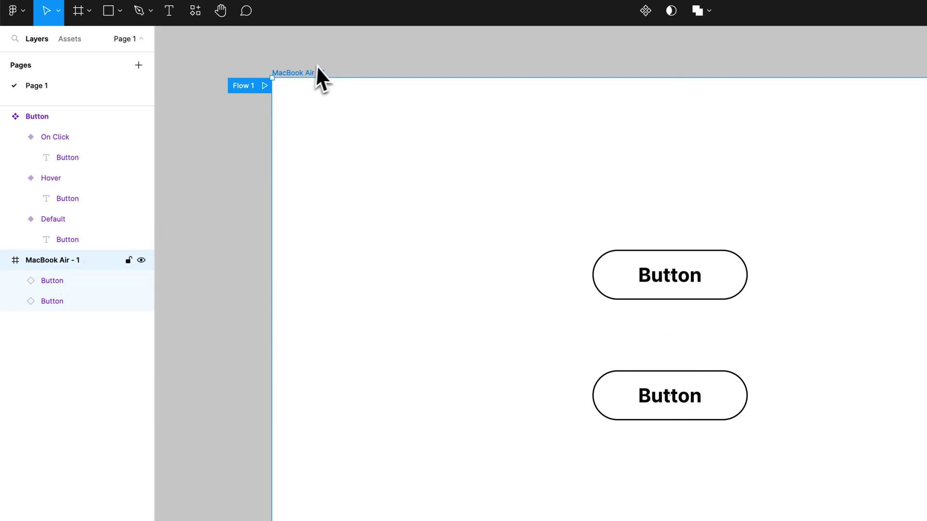
{"action": "left_click", "coordinate": [57, 283]}
{"action": "left_click", "coordinate": [57, 300]}
{"action": "left_click", "coordinate": [65, 282]}
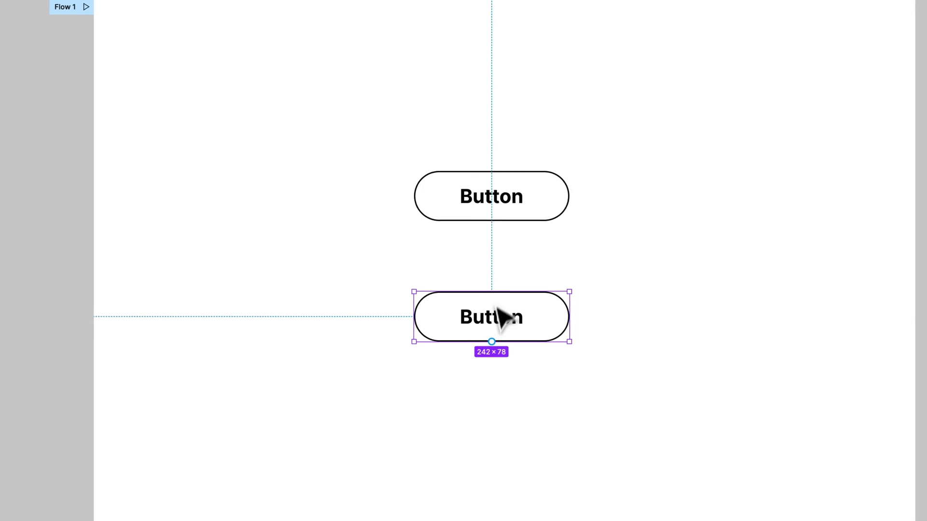
- Change the lower Button copy's label text to 'New'
{"action": "double_click", "coordinate": [536, 334]}
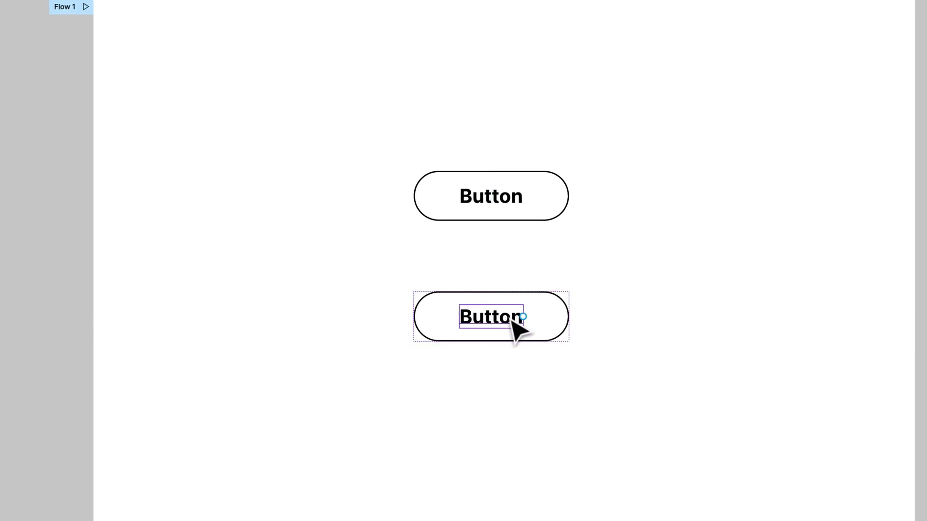
{"action": "double_click", "coordinate": [511, 320]}
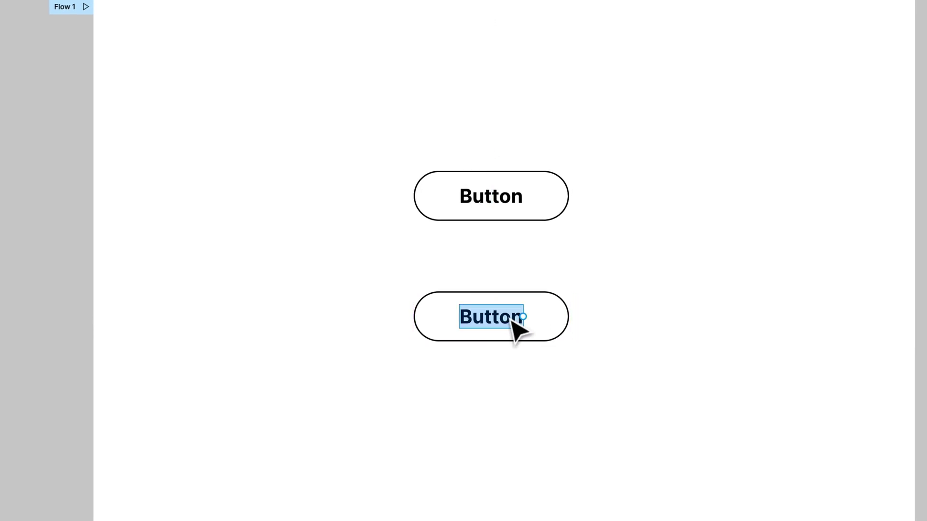
{"action": "type", "text": "NEW"}
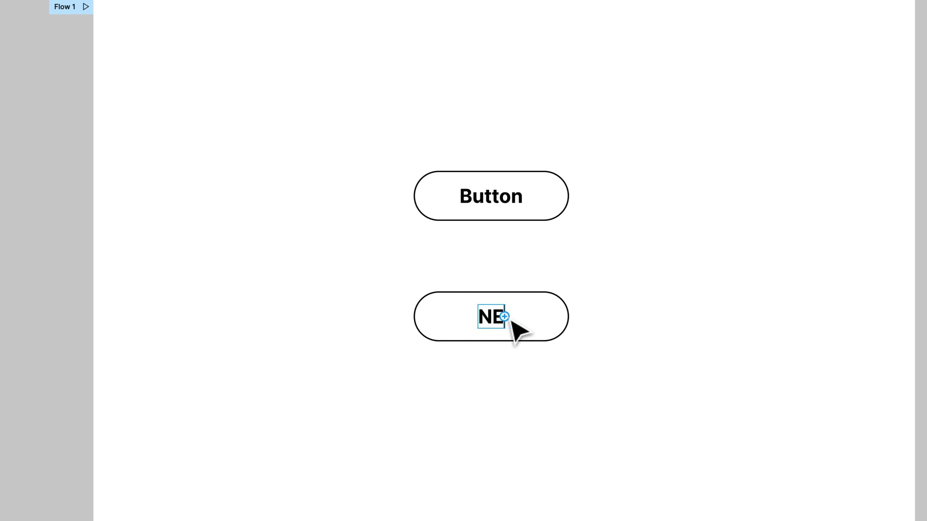
{"action": "key", "text": "BackSpace"}
{"action": "key", "text": "BackSpace"}
{"action": "type", "text": "ew"}
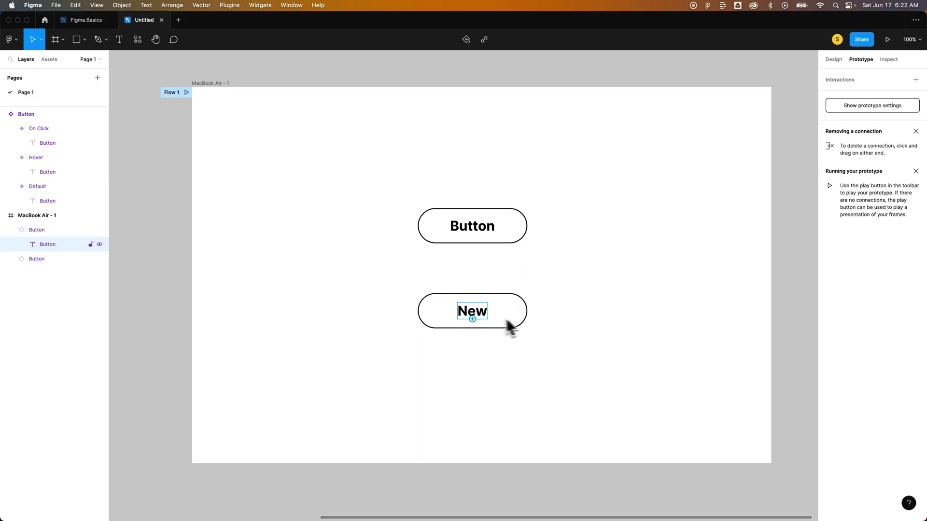
{"action": "mouse_move", "coordinate": [480, 320]}
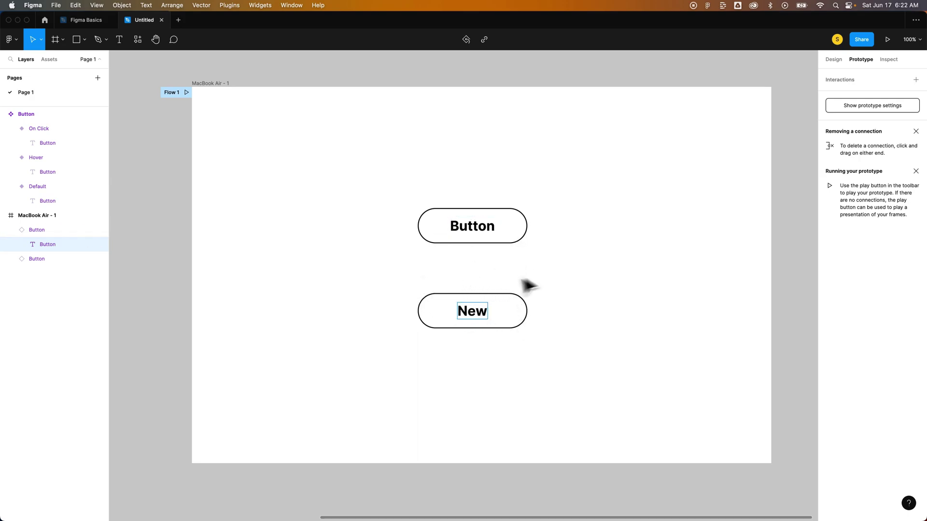
{"action": "key", "text": "Escape"}
{"action": "left_click_drag", "start_coordinate": [318, 271], "coordinate": [666, 263]}
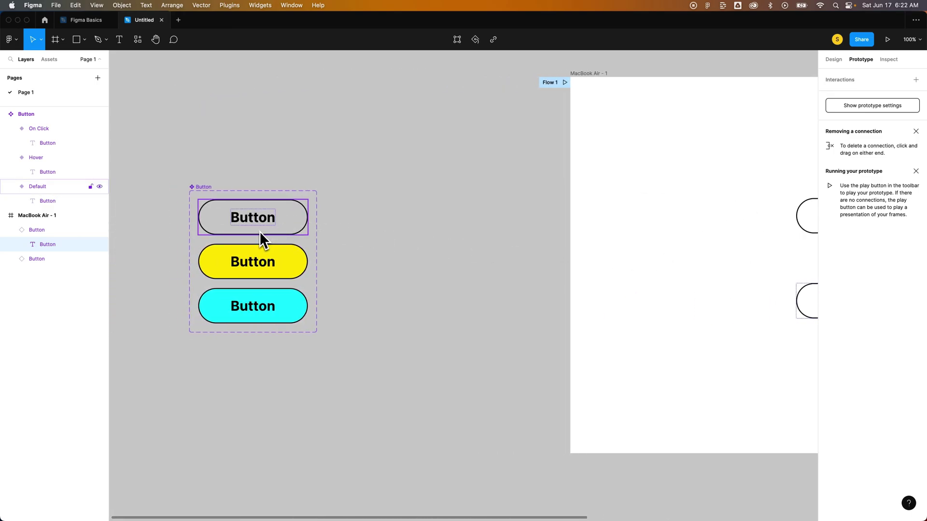
{"action": "left_click_drag", "start_coordinate": [672, 201], "coordinate": [293, 229]}
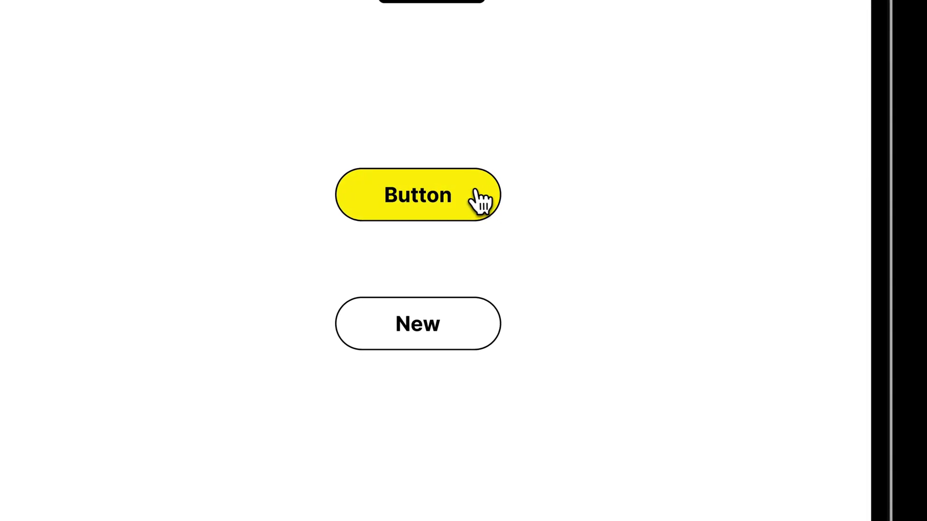
- Hover over and press Button and New in presentation view, confirming yellow hover and cyan press colours
{"action": "left_click", "coordinate": [466, 190]}
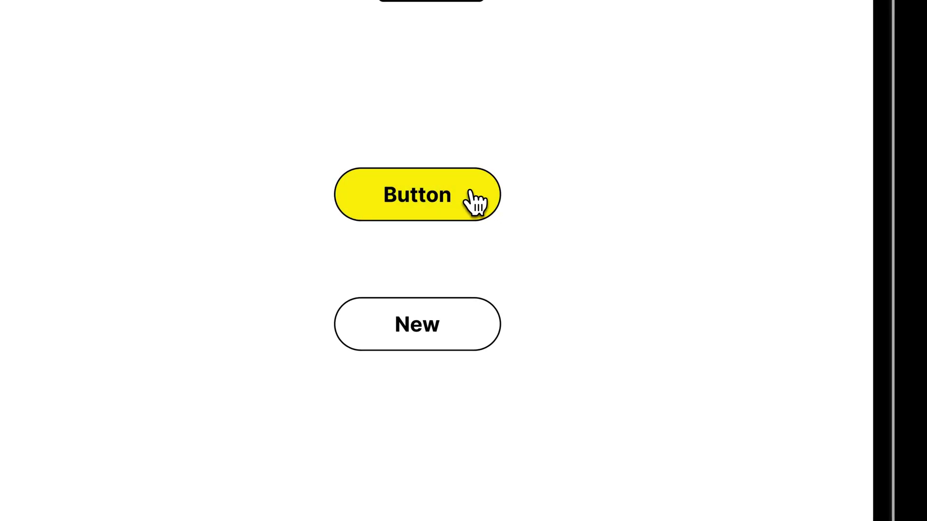
{"action": "left_click", "coordinate": [470, 191]}
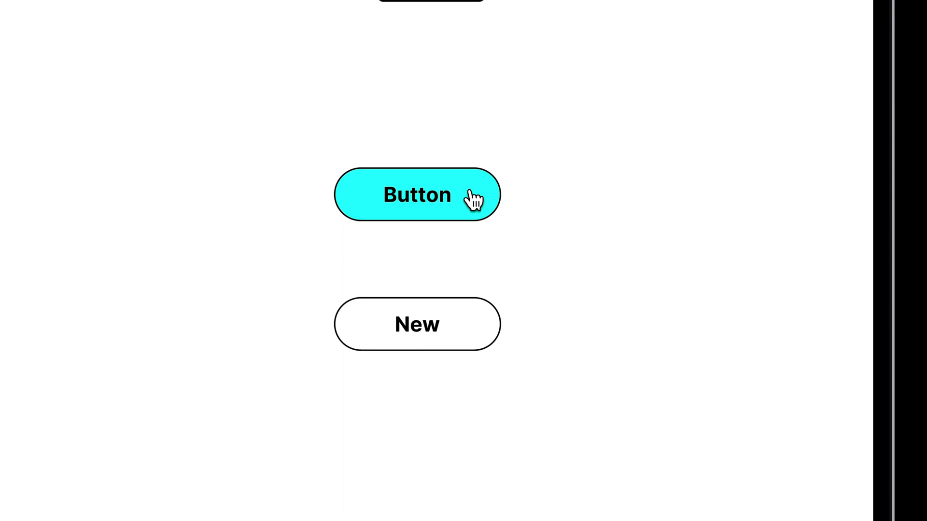
{"action": "left_click", "coordinate": [470, 192]}
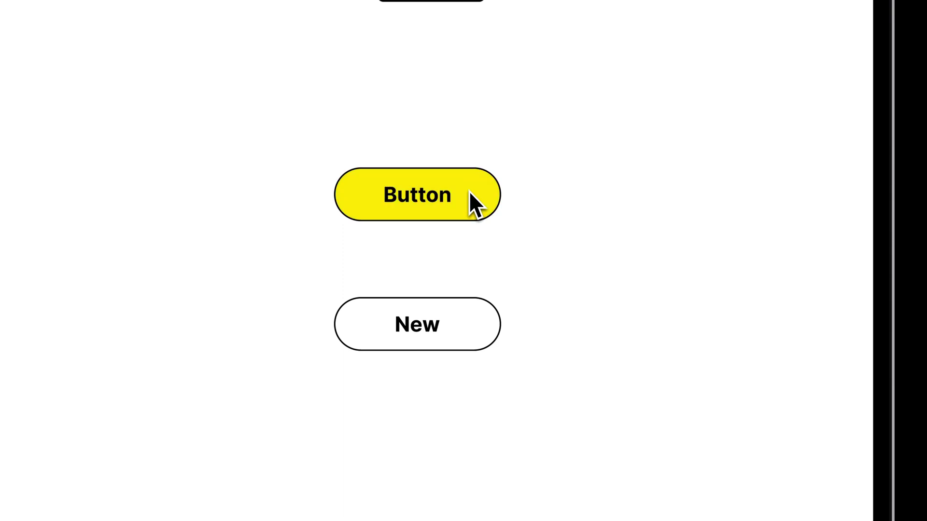
{"action": "left_click", "coordinate": [444, 304]}
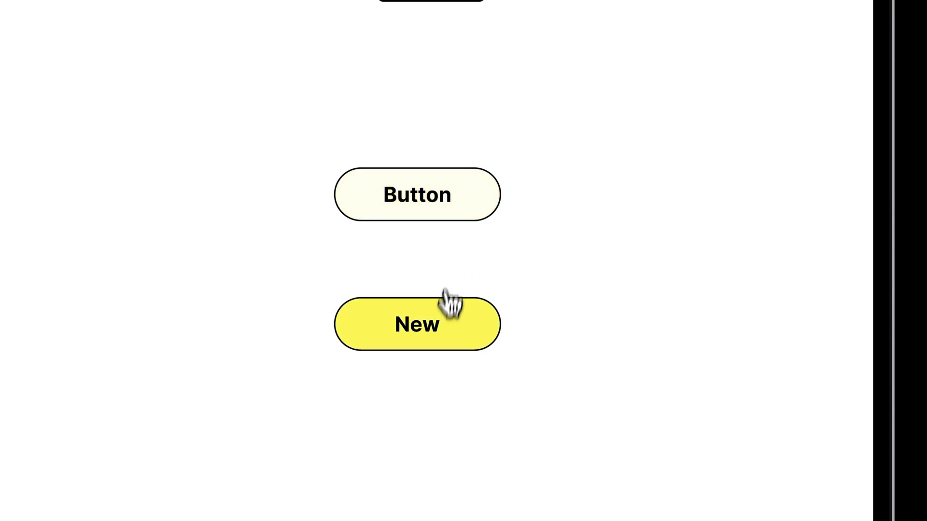
{"action": "left_click", "coordinate": [481, 309]}
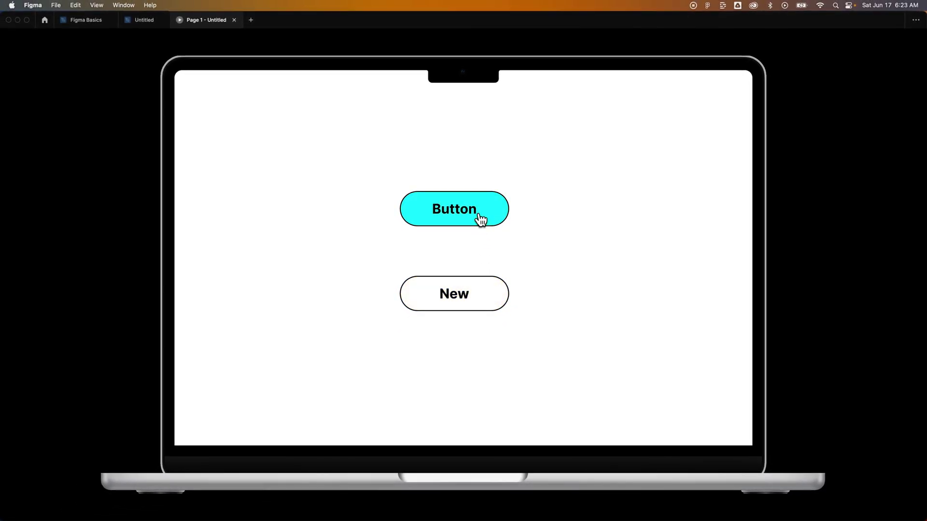
{"action": "left_click", "coordinate": [472, 213]}
{"action": "left_click", "coordinate": [481, 296]}
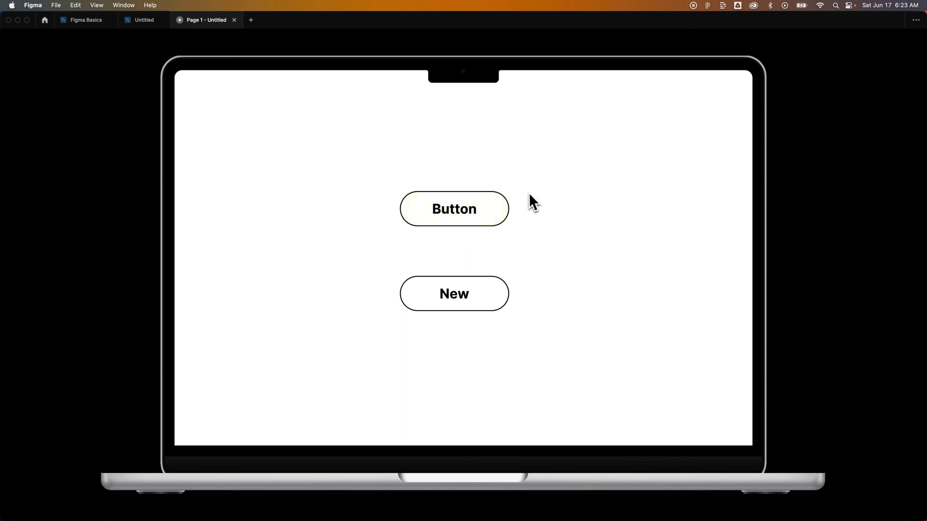
{"action": "mouse_move", "coordinate": [253, 48]}
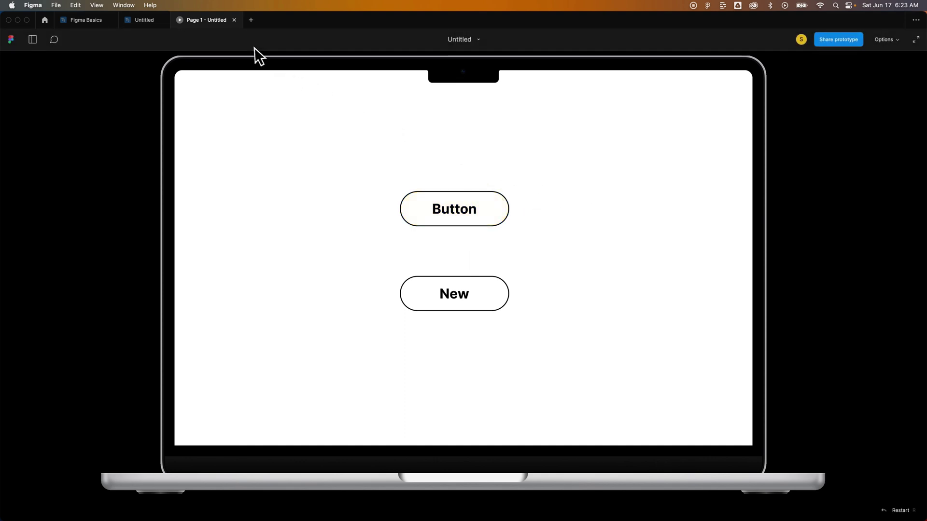
- Close the 'Page 1 - Untitled' prototype tab, review the variants and frame, then deselect
{"action": "left_click", "coordinate": [235, 20]}
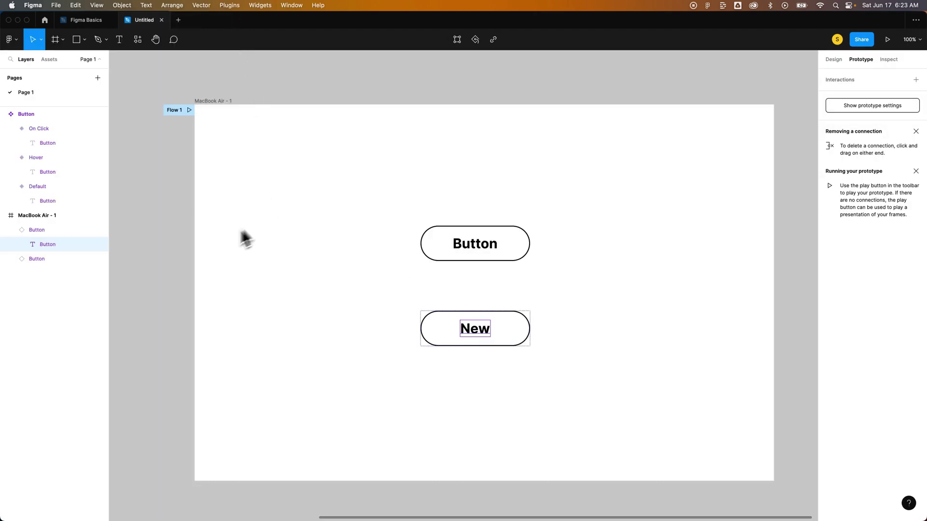
{"action": "left_click_drag", "start_coordinate": [174, 219], "coordinate": [565, 209]}
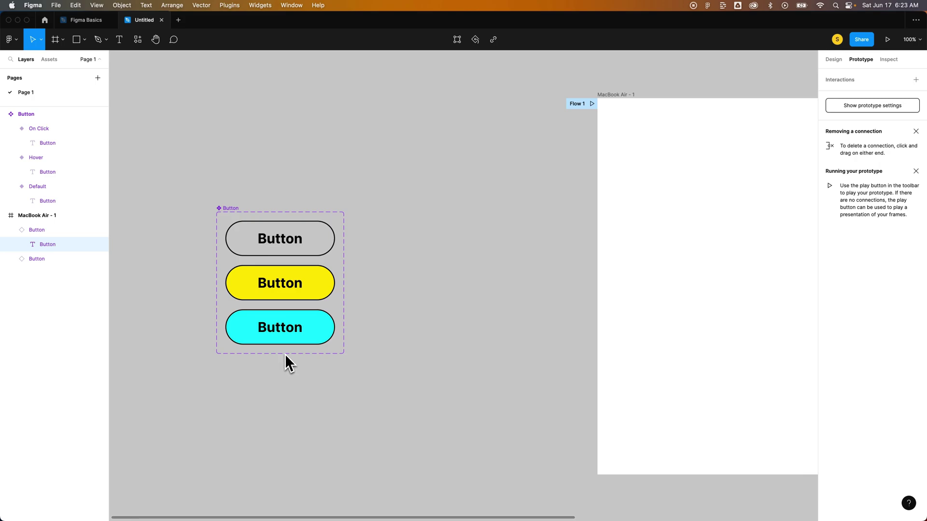
{"action": "left_click_drag", "start_coordinate": [607, 207], "coordinate": [284, 204]}
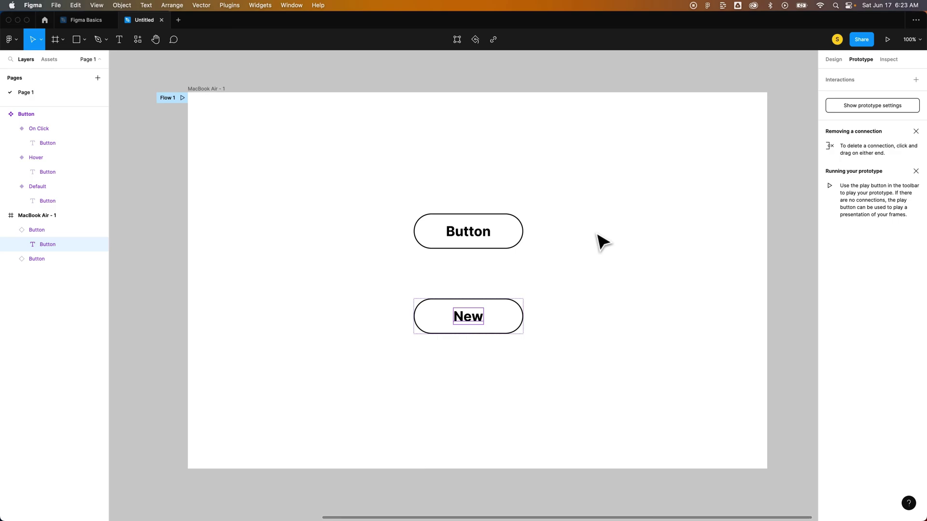
{"action": "left_click", "coordinate": [599, 239]}
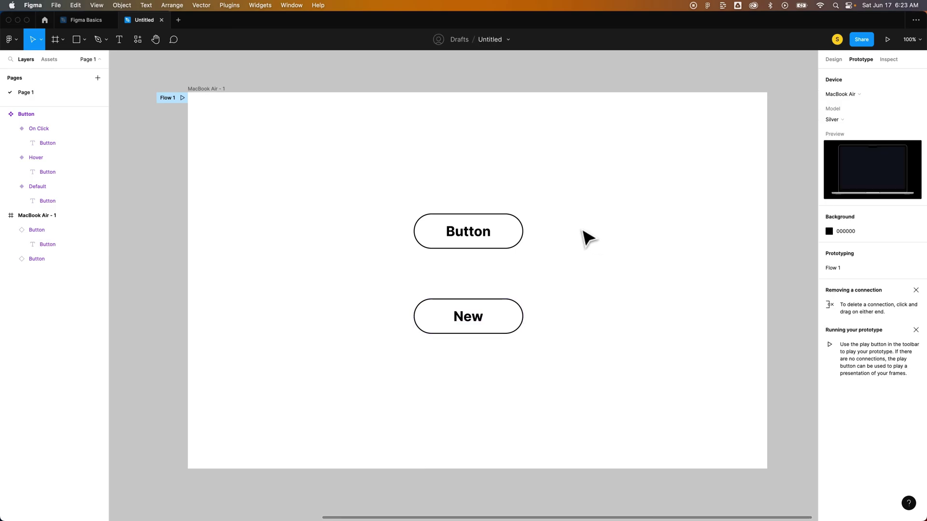